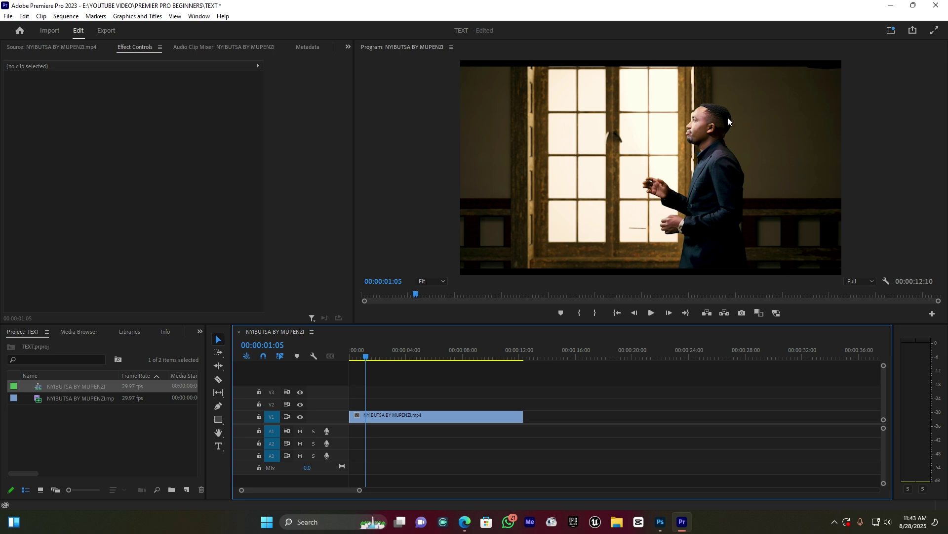
- Switch from Premiere Pro to the Freepik homepage in the Edge browser
{"action": "left_click", "coordinate": [465, 521]}
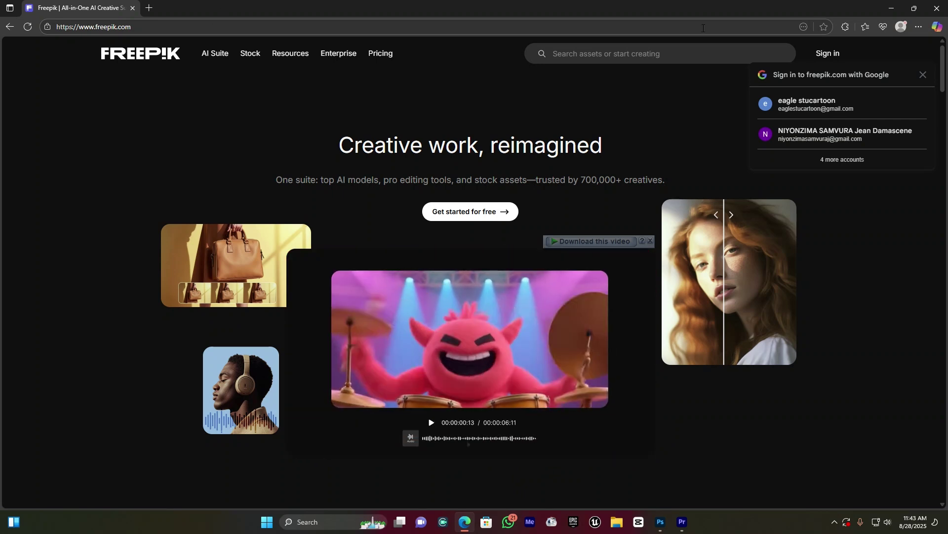
- Dismiss the Google sign-in prompt and the address bar's recent-searches list
{"action": "left_click", "coordinate": [924, 75]}
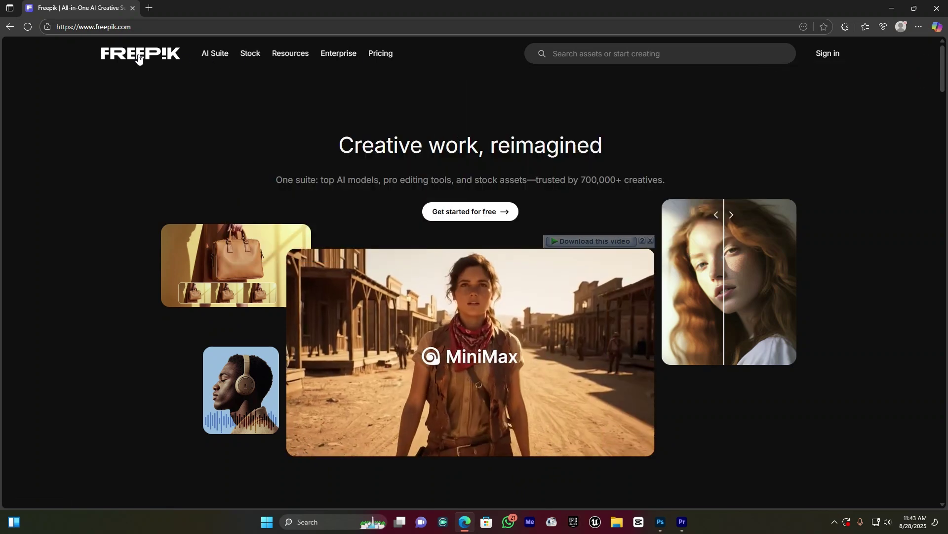
{"action": "left_click", "coordinate": [155, 31]}
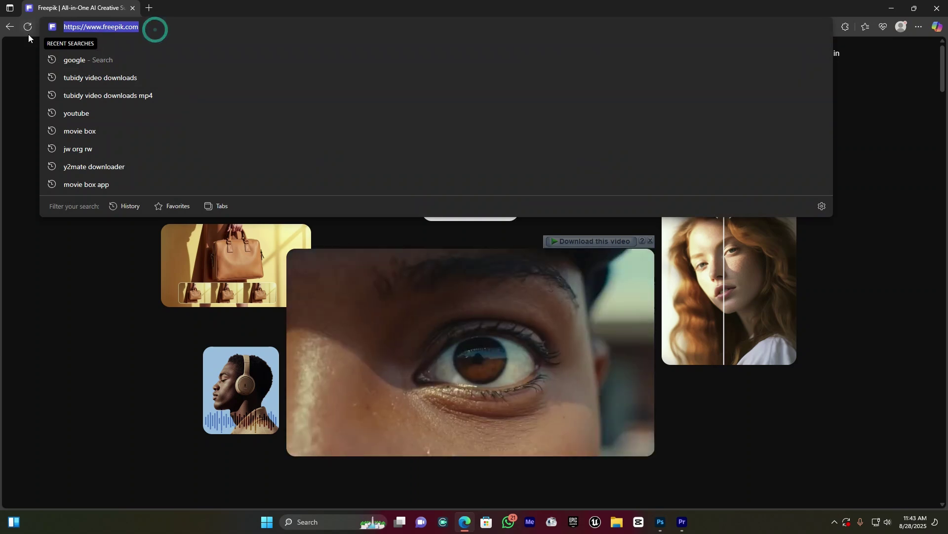
{"action": "left_click", "coordinate": [17, 94]}
- Search Freepik for TEXT and browse the 5.85m text-effect results
{"action": "left_click", "coordinate": [600, 58]}
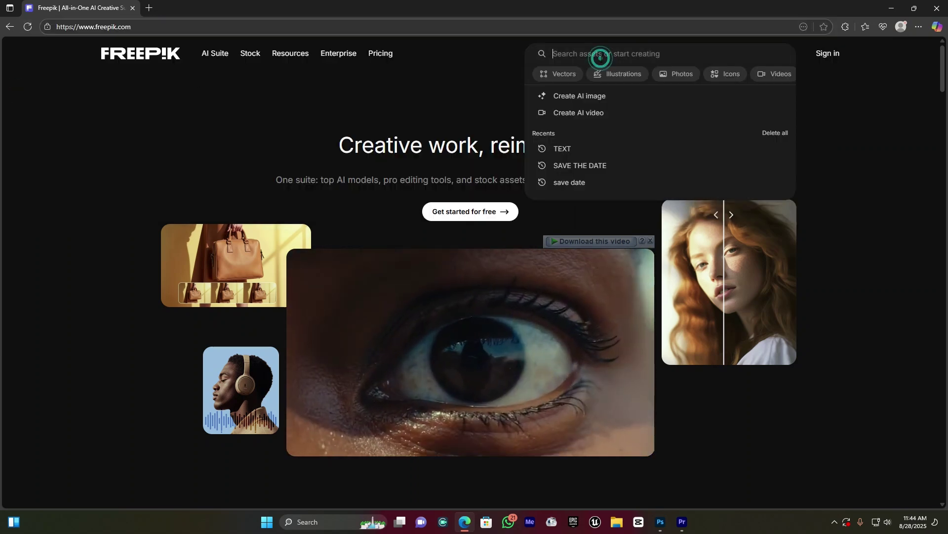
{"action": "type", "text": "TEXT"}
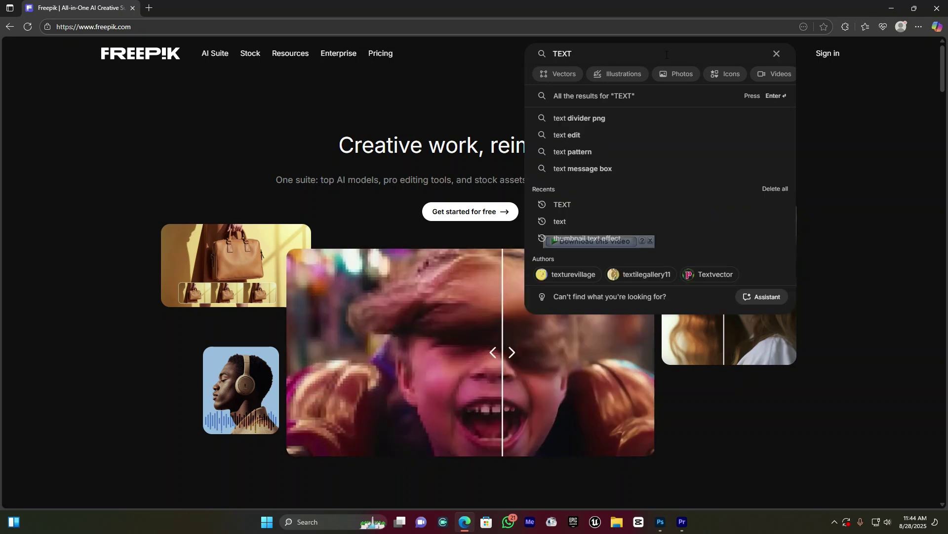
{"action": "key", "text": "Return"}
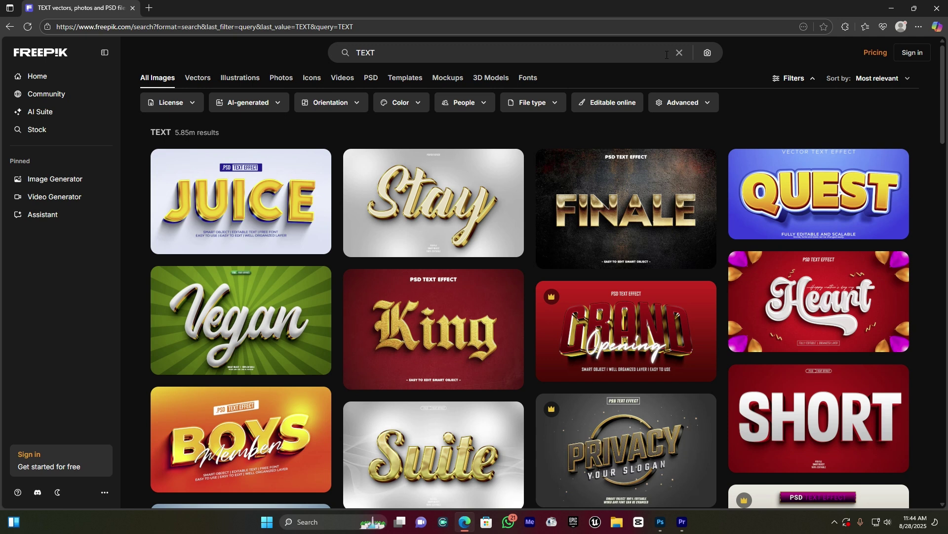
{"action": "scroll", "coordinate": [662, 239], "scroll_direction": "down", "scroll_amount": 3}
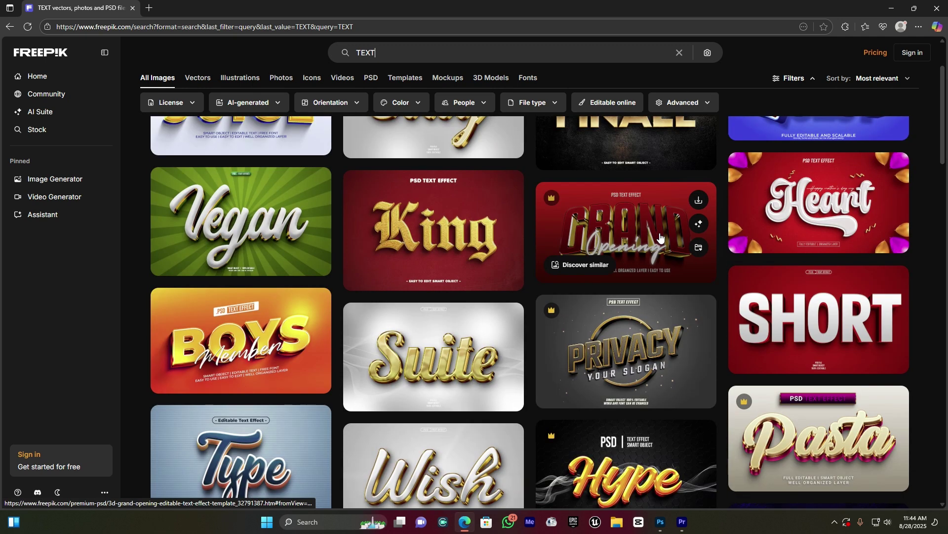
{"action": "scroll", "coordinate": [660, 239], "scroll_direction": "down", "scroll_amount": 3}
{"action": "scroll", "coordinate": [661, 241], "scroll_direction": "down", "scroll_amount": 3}
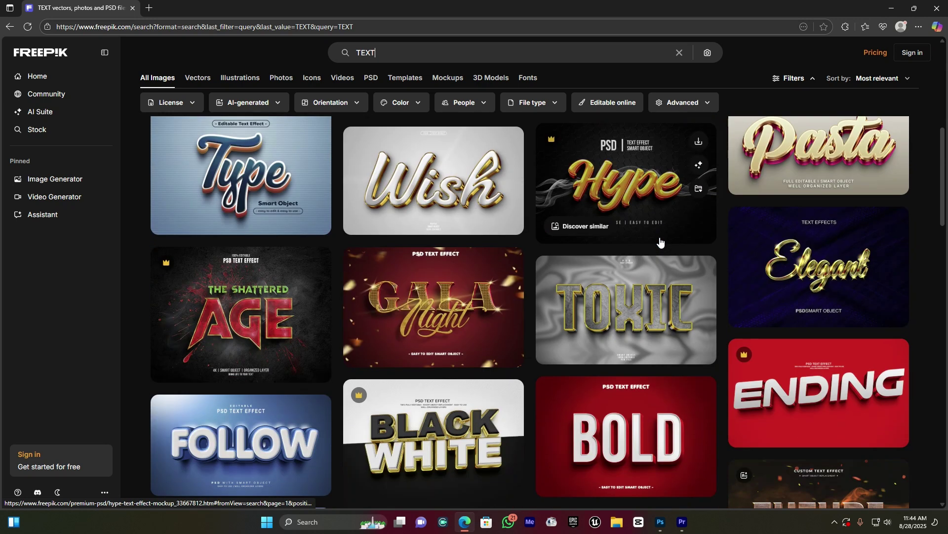
{"action": "scroll", "coordinate": [660, 241], "scroll_direction": "up", "scroll_amount": 7}
{"action": "scroll", "coordinate": [662, 244], "scroll_direction": "up", "scroll_amount": 3}
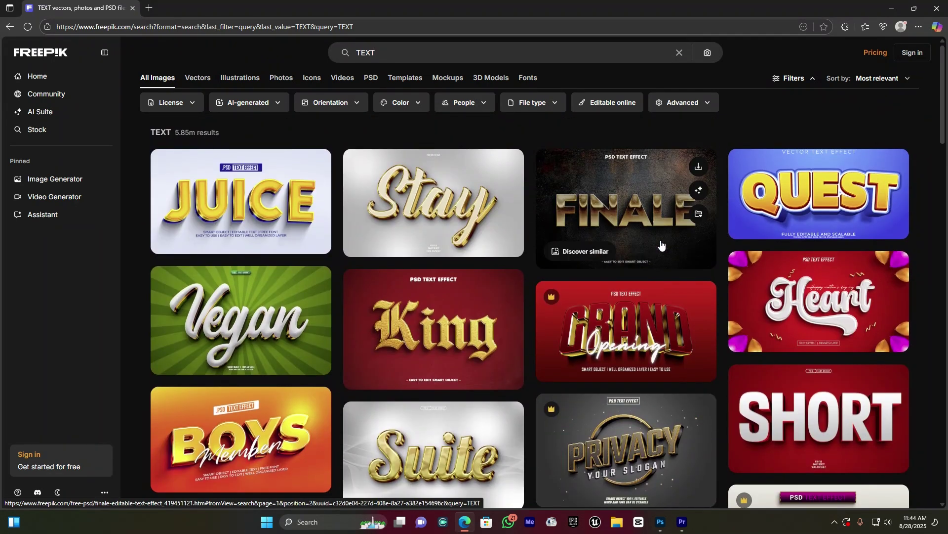
- Filter the TEXT results to the Free licence and PSD file type
{"action": "left_click", "coordinate": [173, 109]}
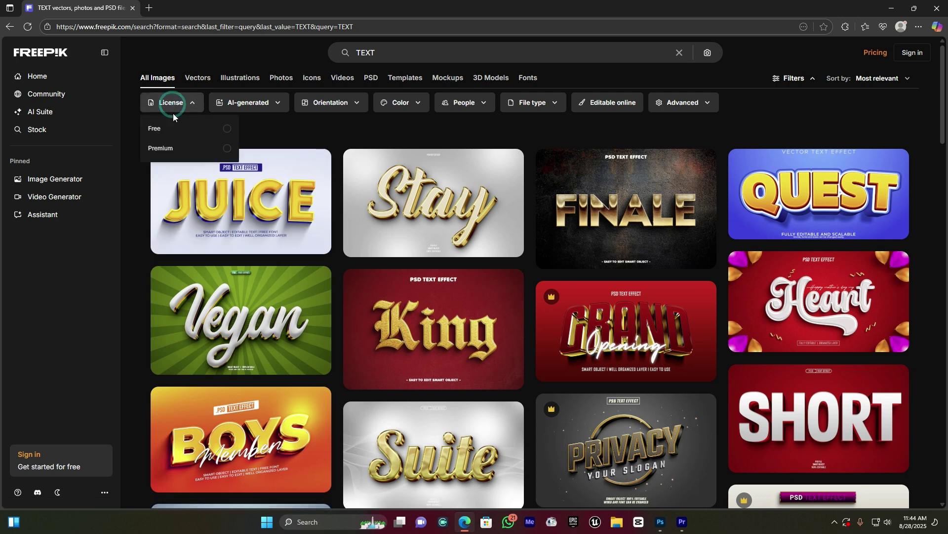
{"action": "left_click", "coordinate": [173, 127]}
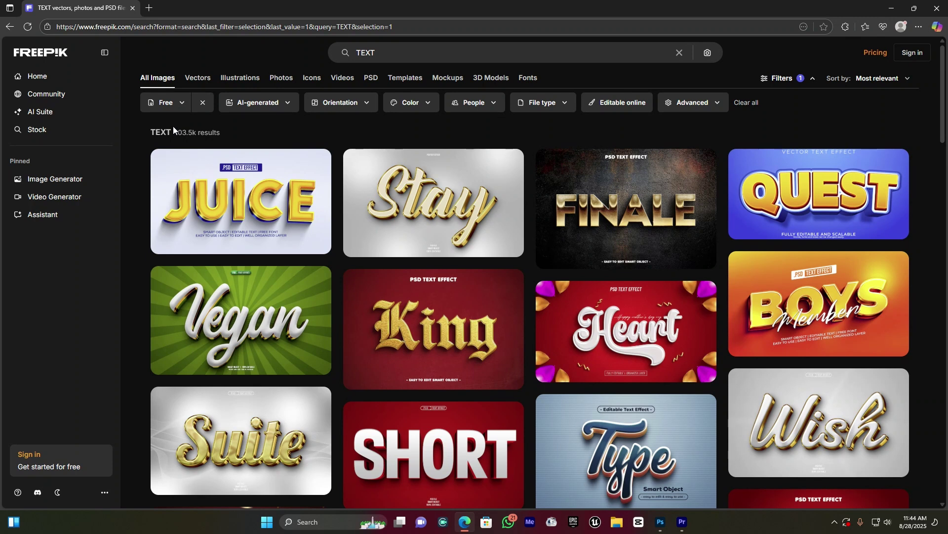
{"action": "left_click", "coordinate": [559, 108]}
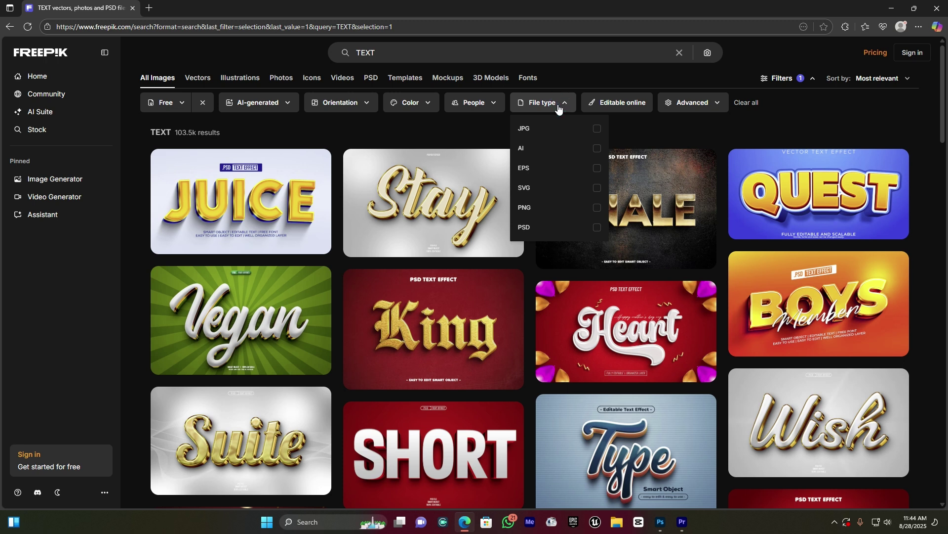
{"action": "left_click", "coordinate": [537, 232]}
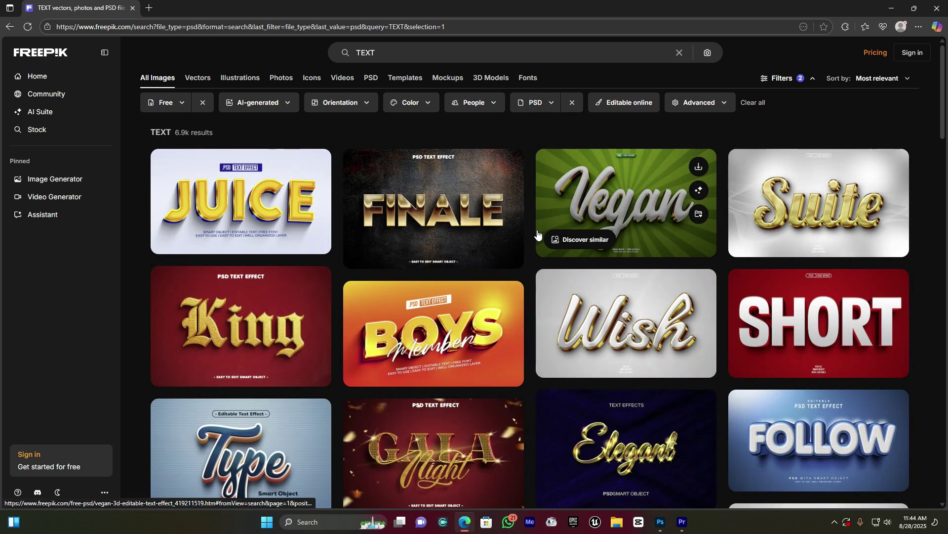
- Scroll through the free PSD templates such as King, Wish and Short
{"action": "scroll", "coordinate": [538, 233], "scroll_direction": "down", "scroll_amount": 4}
{"action": "scroll", "coordinate": [538, 233], "scroll_direction": "down", "scroll_amount": 3}
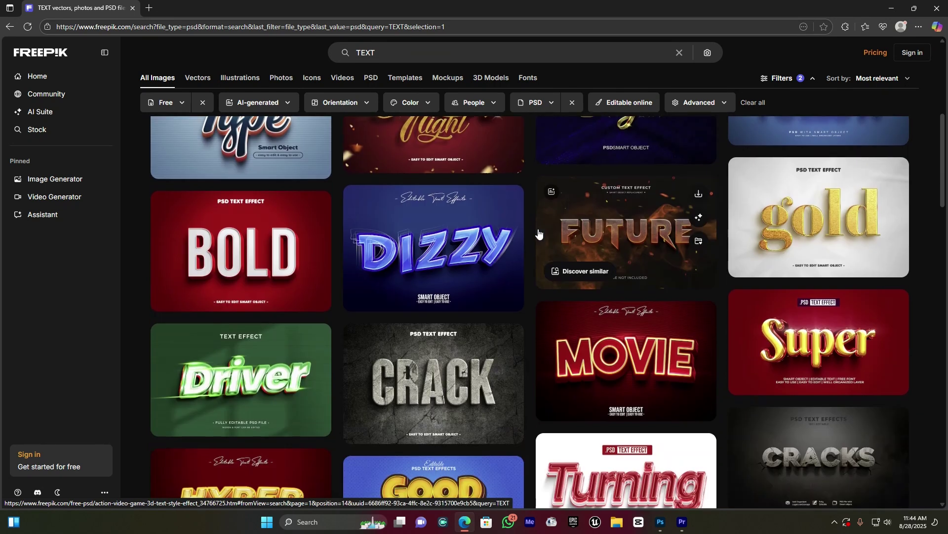
{"action": "scroll", "coordinate": [539, 233], "scroll_direction": "down", "scroll_amount": 1}
{"action": "scroll", "coordinate": [538, 233], "scroll_direction": "down", "scroll_amount": 3}
{"action": "scroll", "coordinate": [539, 234], "scroll_direction": "down", "scroll_amount": 3}
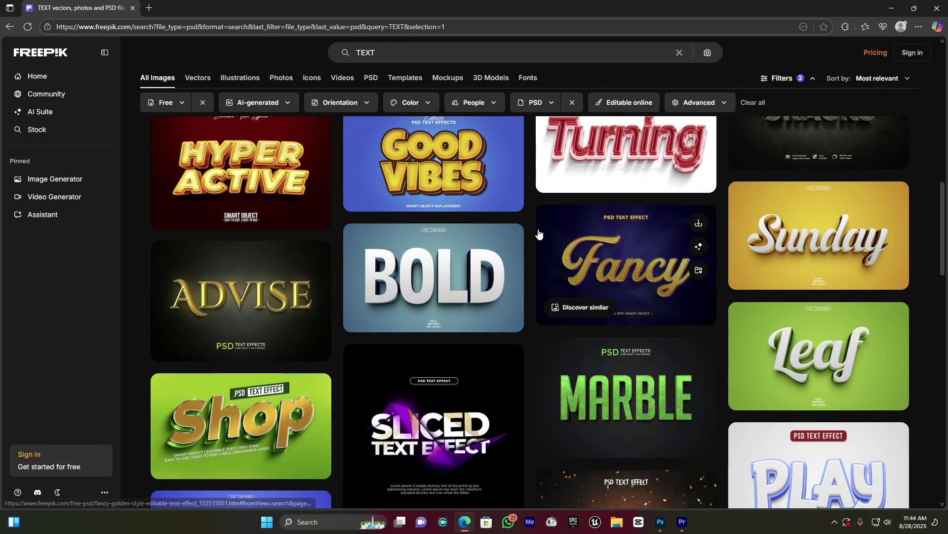
{"action": "scroll", "coordinate": [539, 233], "scroll_direction": "down", "scroll_amount": 3}
{"action": "scroll", "coordinate": [539, 233], "scroll_direction": "down", "scroll_amount": 1}
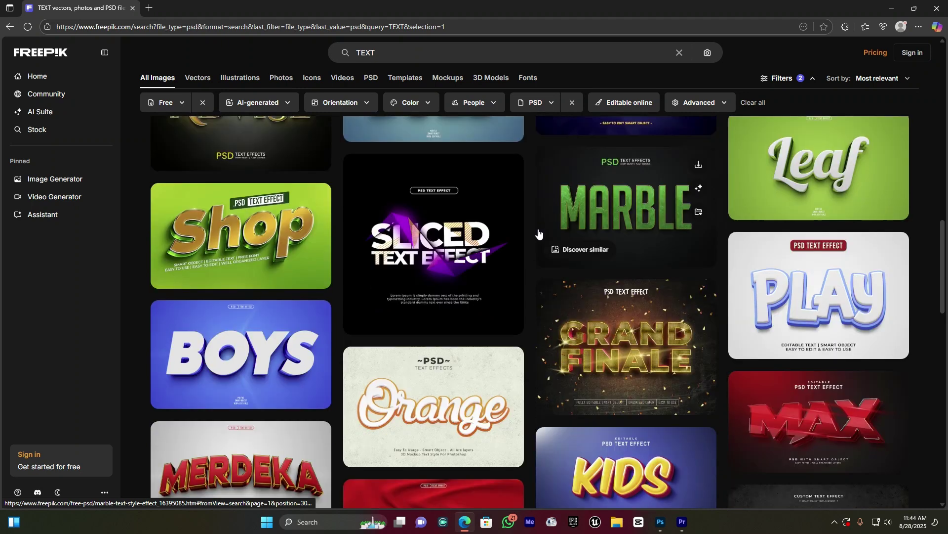
{"action": "scroll", "coordinate": [539, 233], "scroll_direction": "down", "scroll_amount": 3}
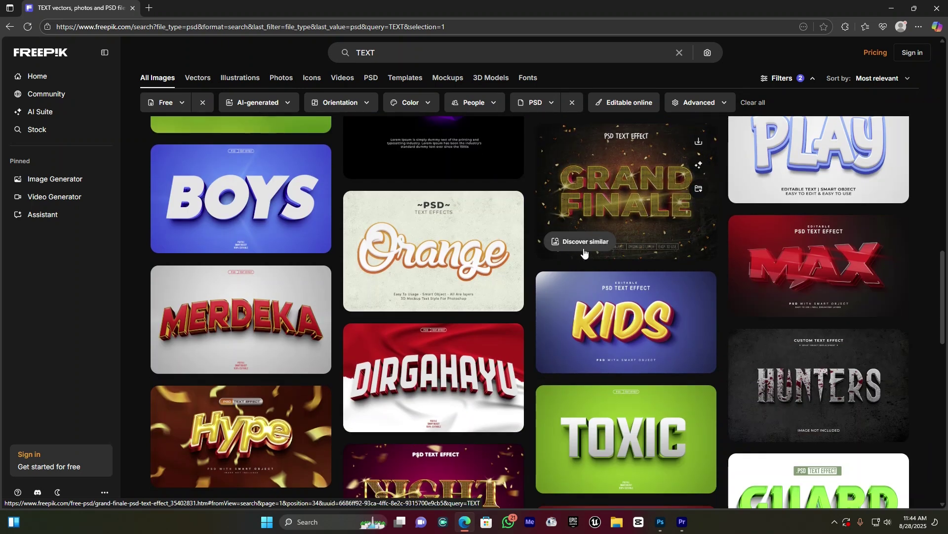
{"action": "scroll", "coordinate": [711, 291], "scroll_direction": "up", "scroll_amount": 6}
{"action": "scroll", "coordinate": [715, 295], "scroll_direction": "up", "scroll_amount": 4}
{"action": "scroll", "coordinate": [715, 295], "scroll_direction": "up", "scroll_amount": 5}
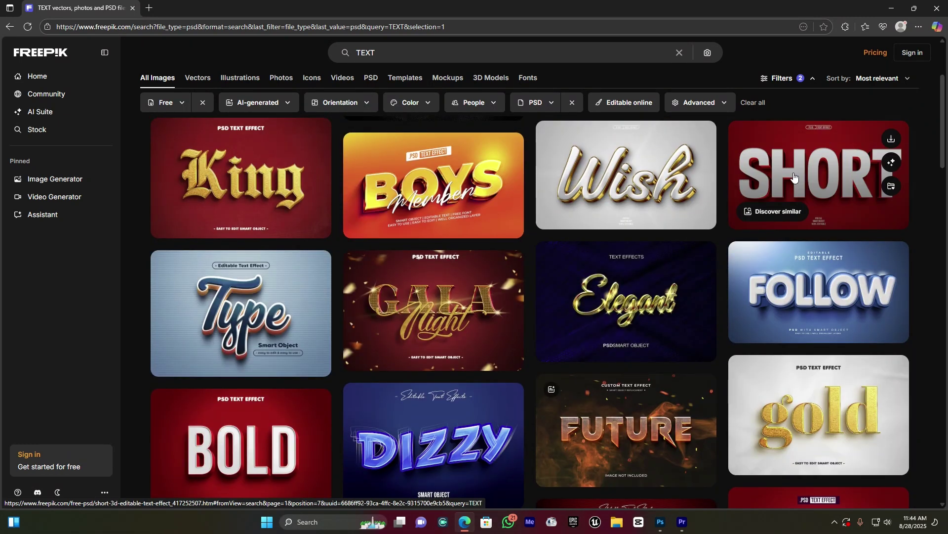
{"action": "mouse_move", "coordinate": [241, 313]}
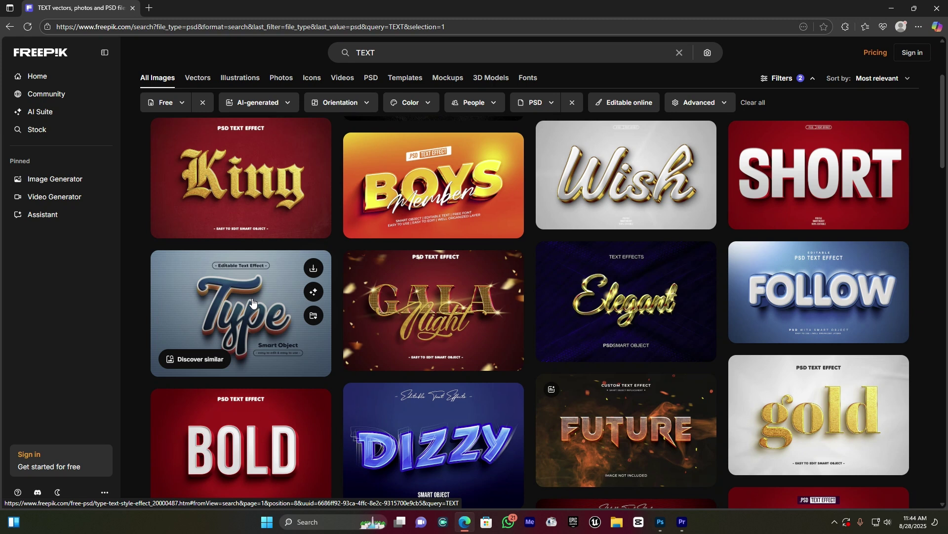
- Download the free Type text-style effect as type-text-style-effect.zip (27.19 MB)
{"action": "left_click", "coordinate": [225, 300]}
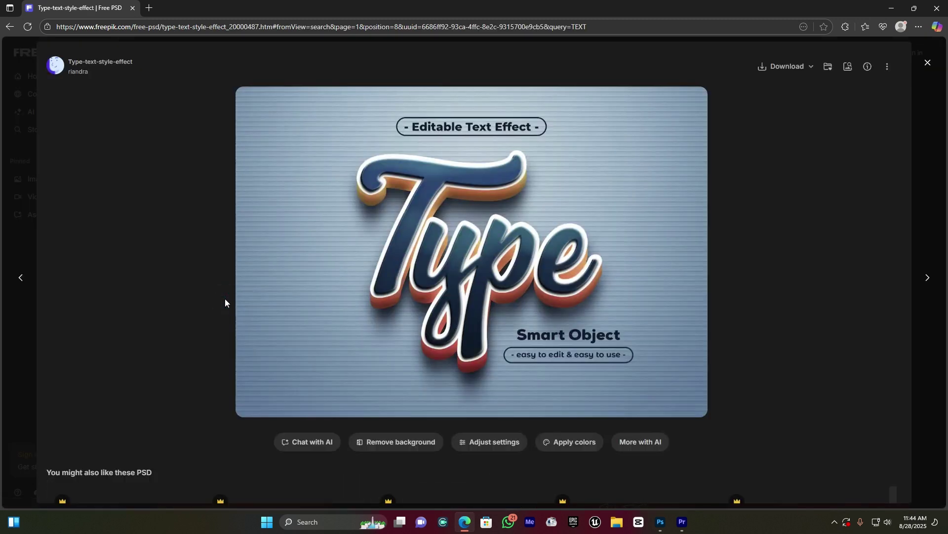
{"action": "left_click", "coordinate": [787, 68]}
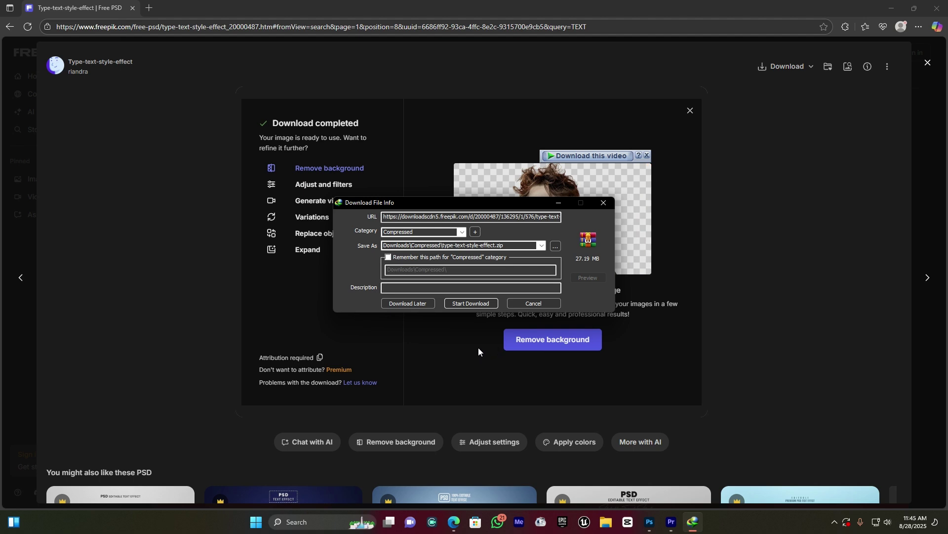
{"action": "left_click", "coordinate": [470, 304]}
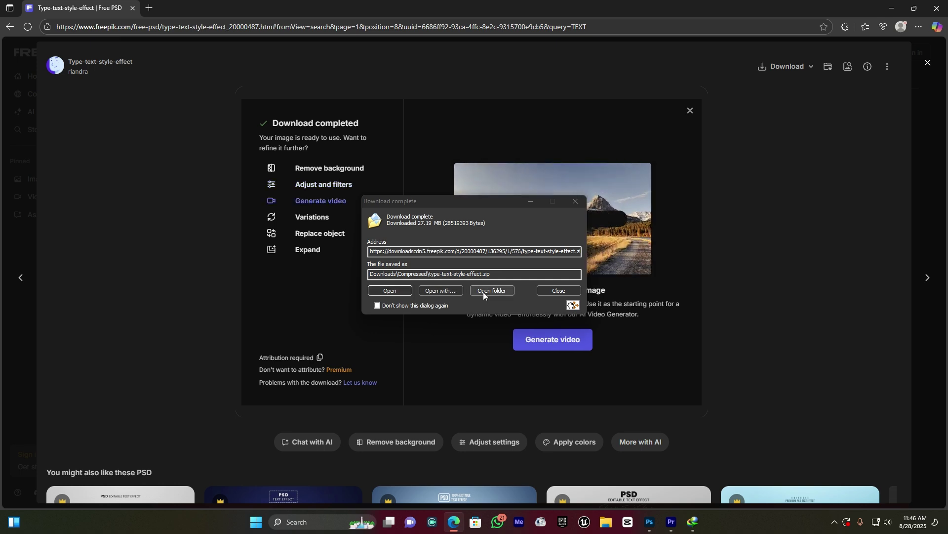
- Move the downloaded type-text-style-effect.zip from Downloads to the Desktop
{"action": "left_click", "coordinate": [483, 292]}
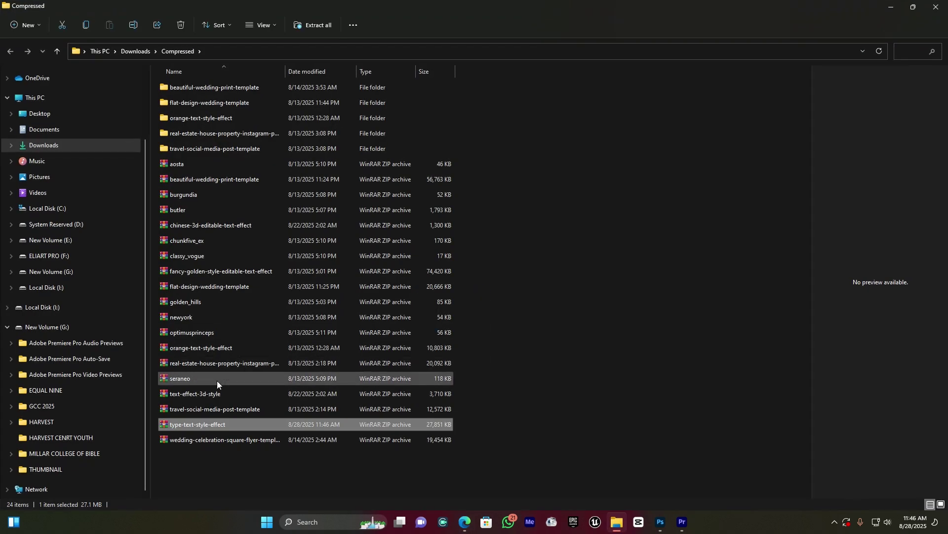
{"action": "left_click_drag", "start_coordinate": [191, 424], "coordinate": [61, 114]}
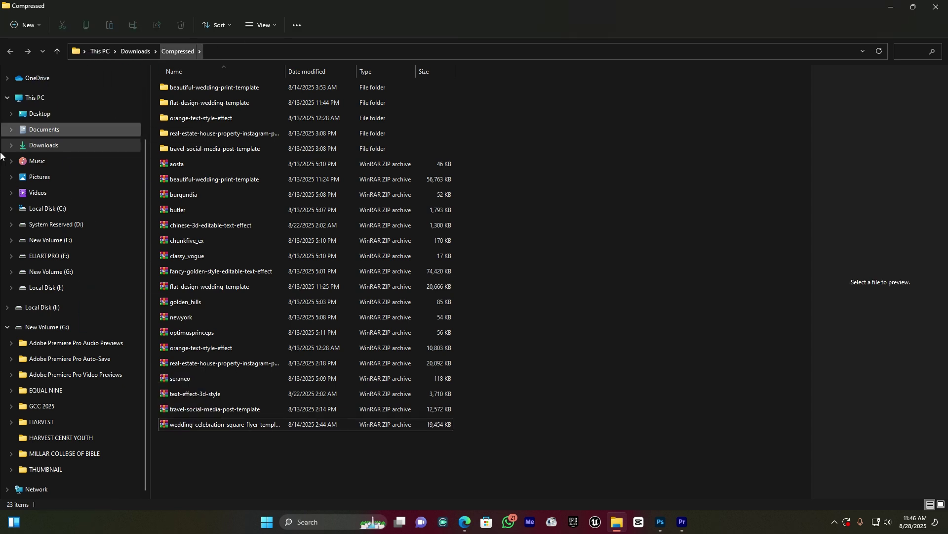
{"action": "left_click", "coordinate": [39, 113]}
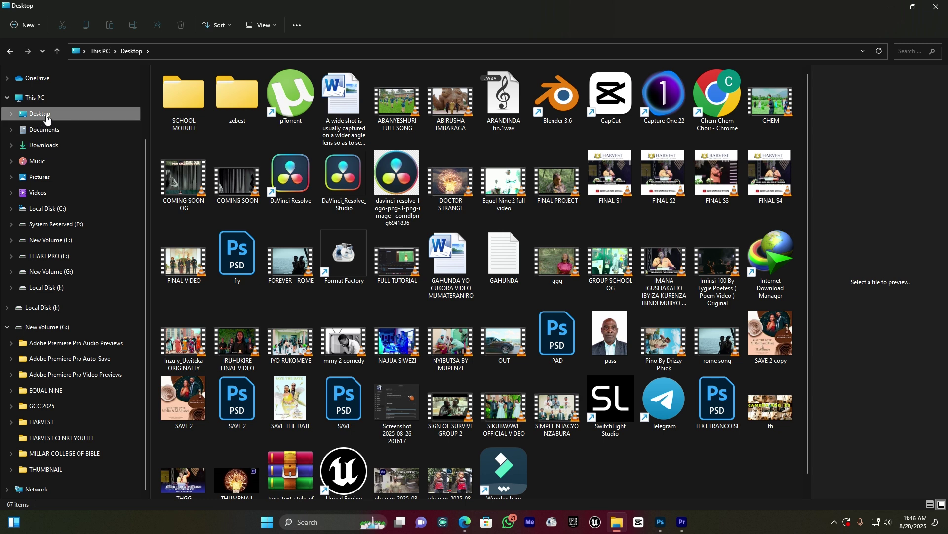
{"action": "scroll", "coordinate": [217, 398], "scroll_direction": "down", "scroll_amount": 1}
- Extract the ZIP into a type-text-style-effect folder and open that folder
{"action": "left_click", "coordinate": [286, 447]}
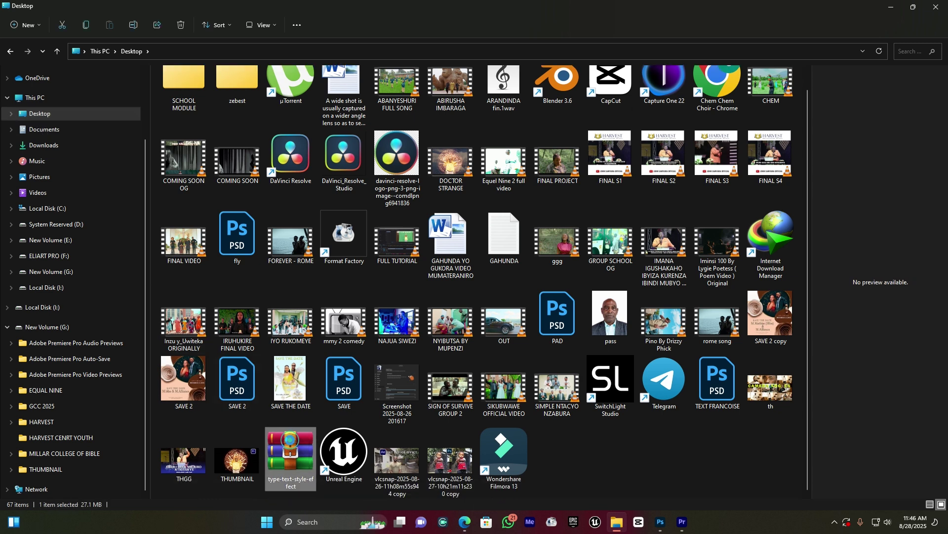
{"action": "mouse_move", "coordinate": [290, 454]}
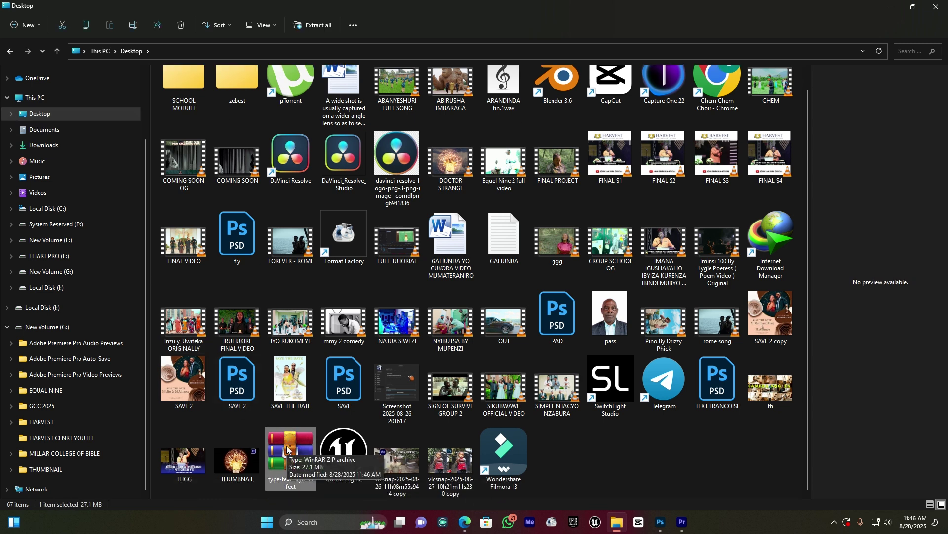
{"action": "right_click", "coordinate": [286, 446]}
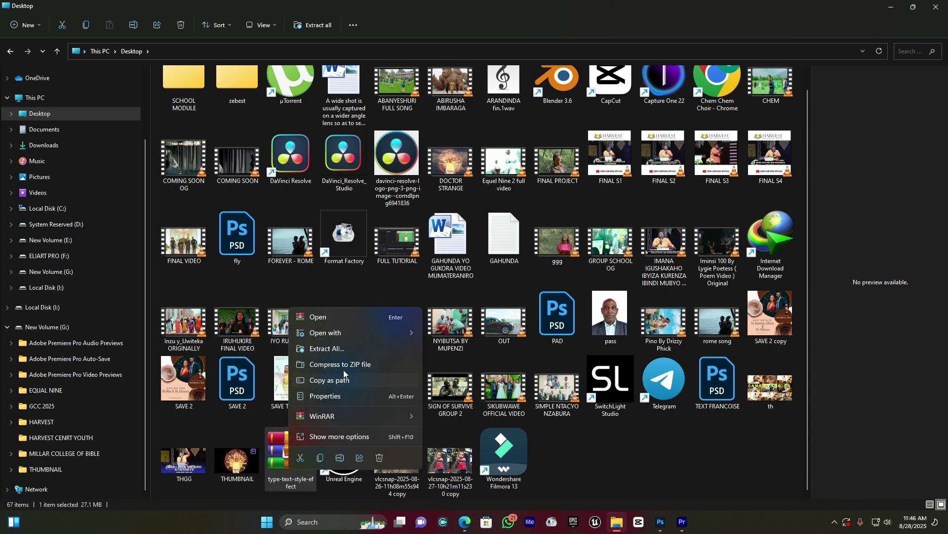
{"action": "left_click", "coordinate": [352, 347]}
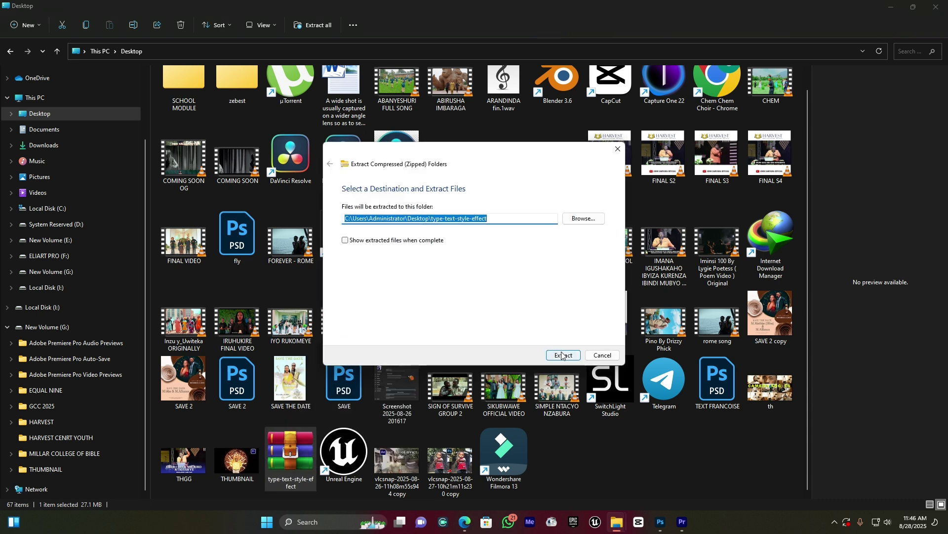
{"action": "left_click", "coordinate": [562, 355]}
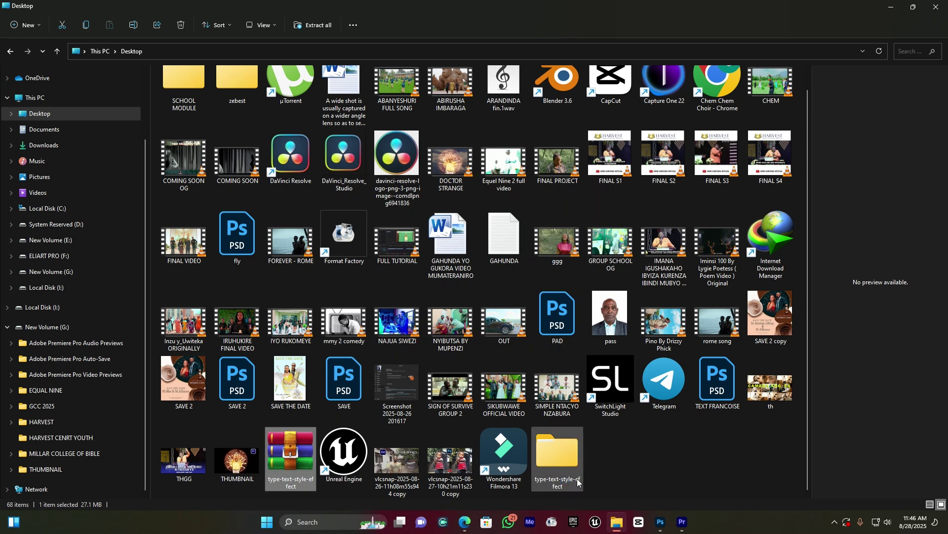
{"action": "double_click", "coordinate": [560, 452]}
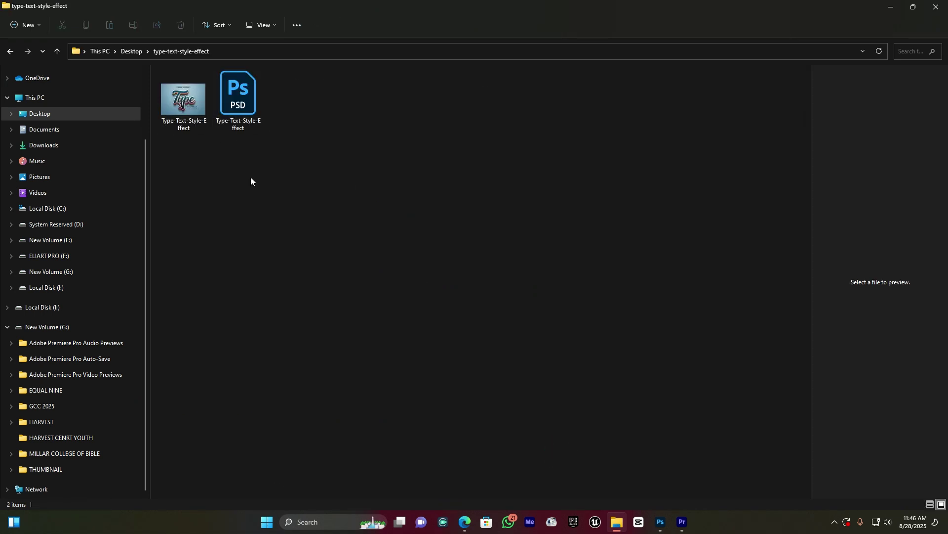
- In Photoshop, open Type-Text-Style-Effect.psd from the extracted Desktop folder
{"action": "left_click", "coordinate": [661, 524]}
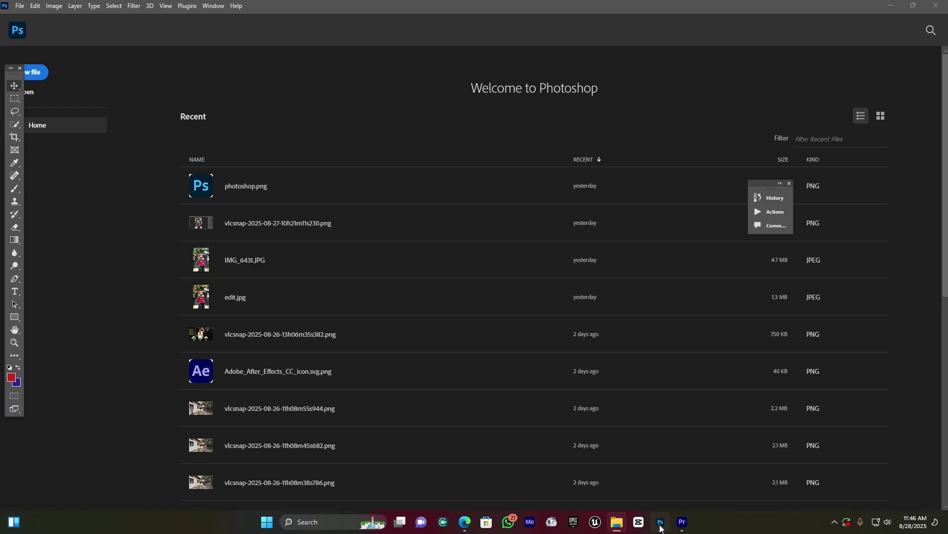
{"action": "left_click", "coordinate": [32, 94]}
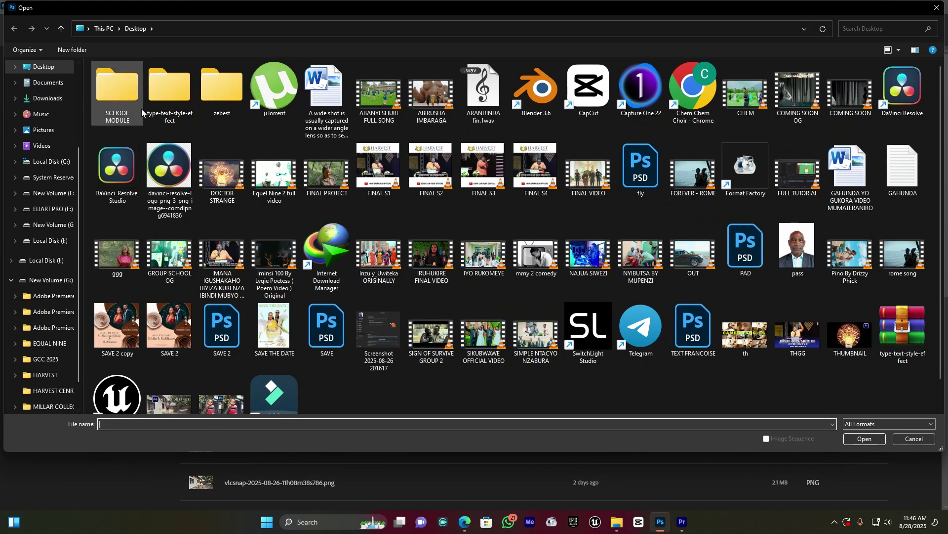
{"action": "double_click", "coordinate": [173, 91]}
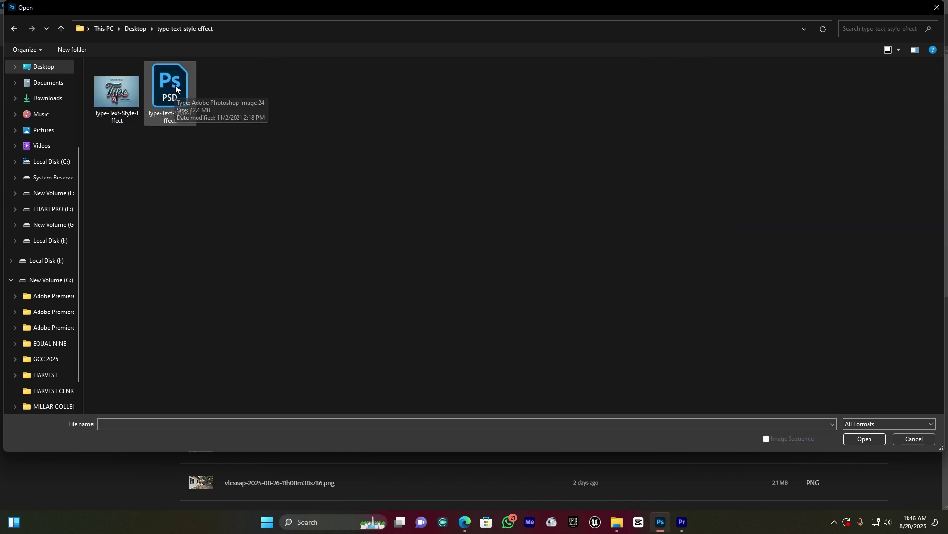
{"action": "double_click", "coordinate": [176, 85]}
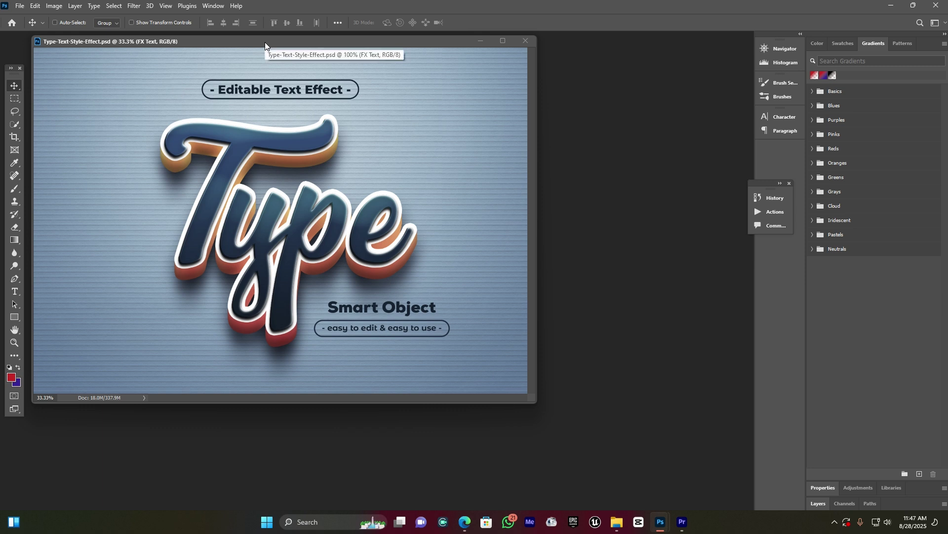
{"action": "left_click", "coordinate": [818, 504]}
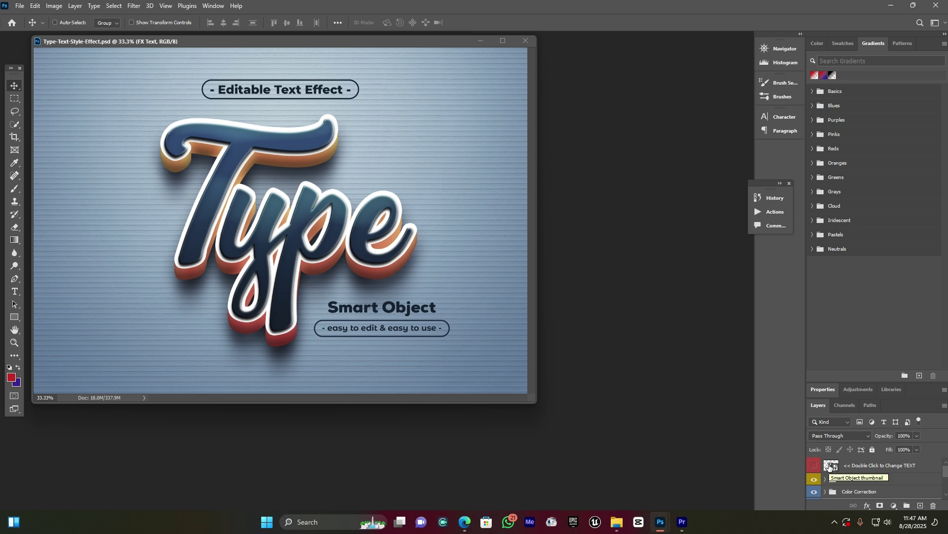
{"action": "double_click", "coordinate": [830, 466]}
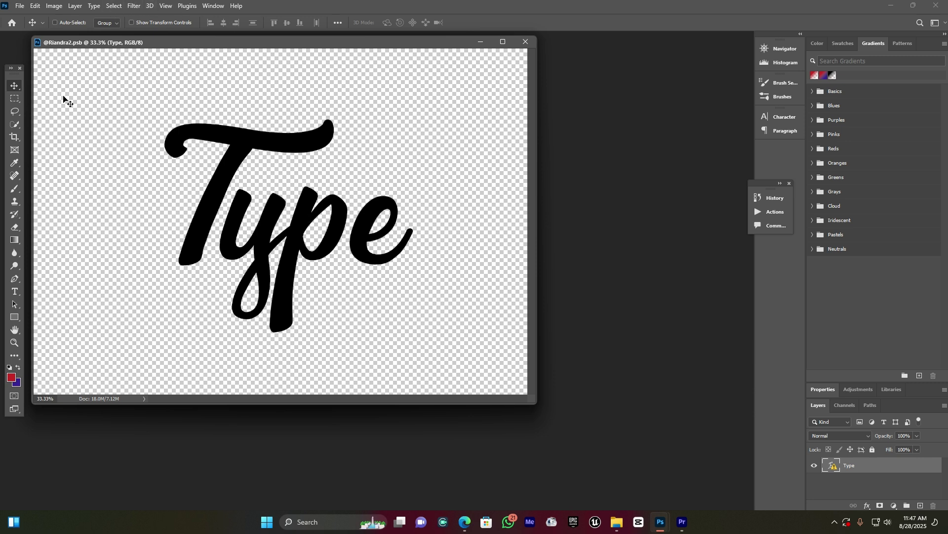
- Replace the missing font, type KWE, and shrink it to about 95 pt, moved down-left
{"action": "key", "text": "t"}
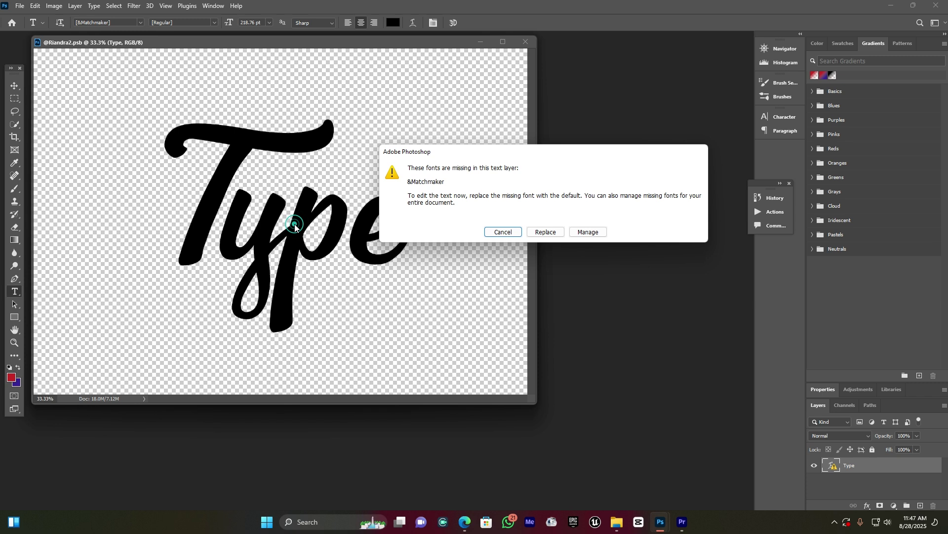
{"action": "left_click", "coordinate": [550, 233]}
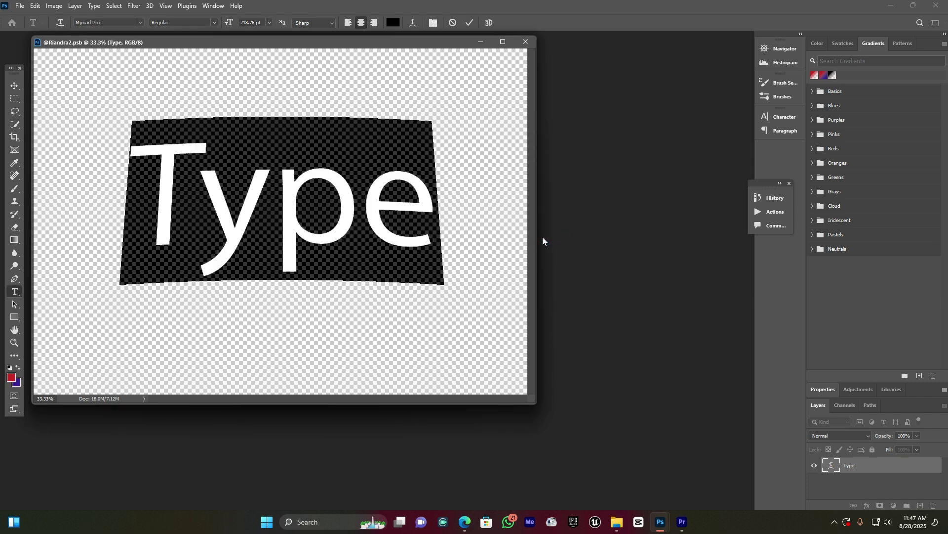
{"action": "type", "text": "KWE"}
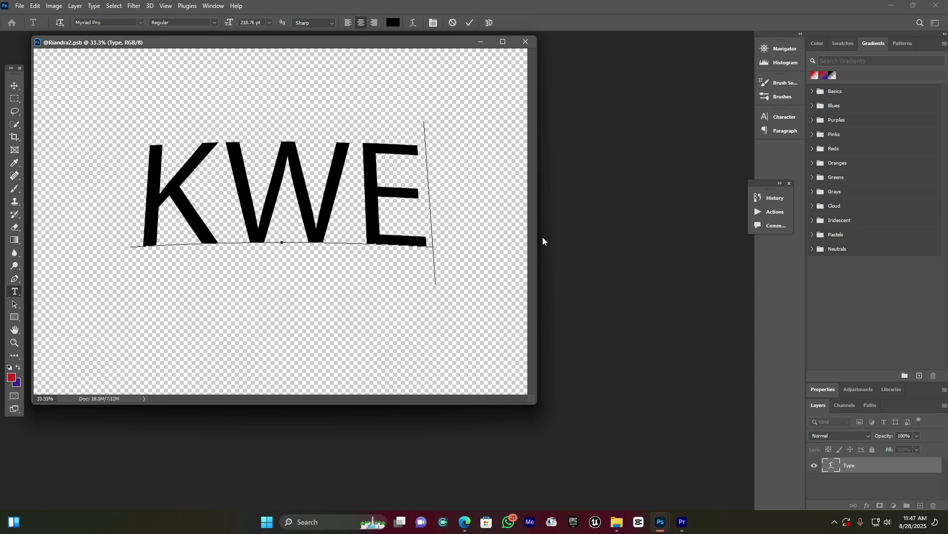
{"action": "key", "text": "ctrl"}
{"action": "left_click_drag", "start_coordinate": [436, 278], "coordinate": [241, 188]}
{"action": "left_click_drag", "start_coordinate": [195, 153], "coordinate": [165, 232]}
- Complete the word as KWEDITINGA, centre it on the canvas, and select all its text
{"action": "left_click", "coordinate": [170, 227]}
{"action": "type", "text": "DITI"}
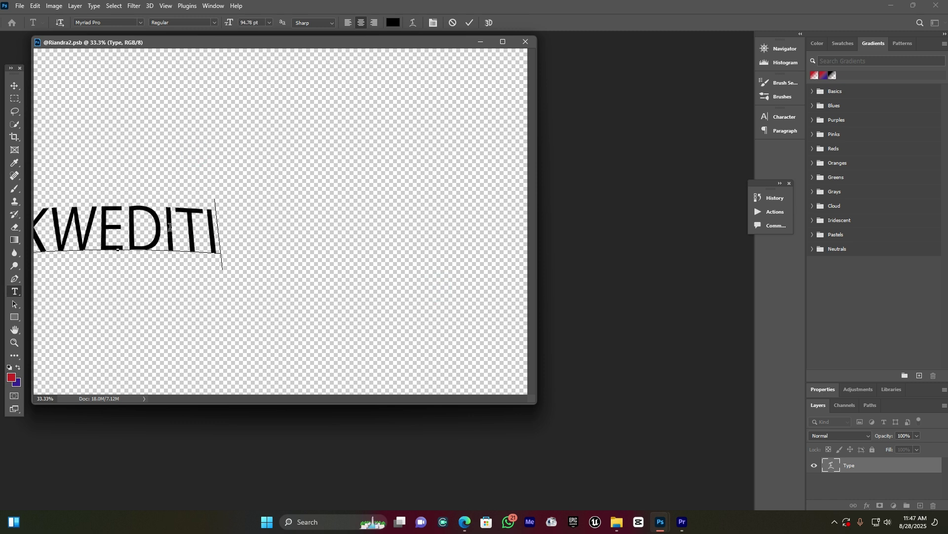
{"action": "type", "text": "NGA"}
{"action": "left_click_drag", "start_coordinate": [170, 231], "coordinate": [332, 223]}
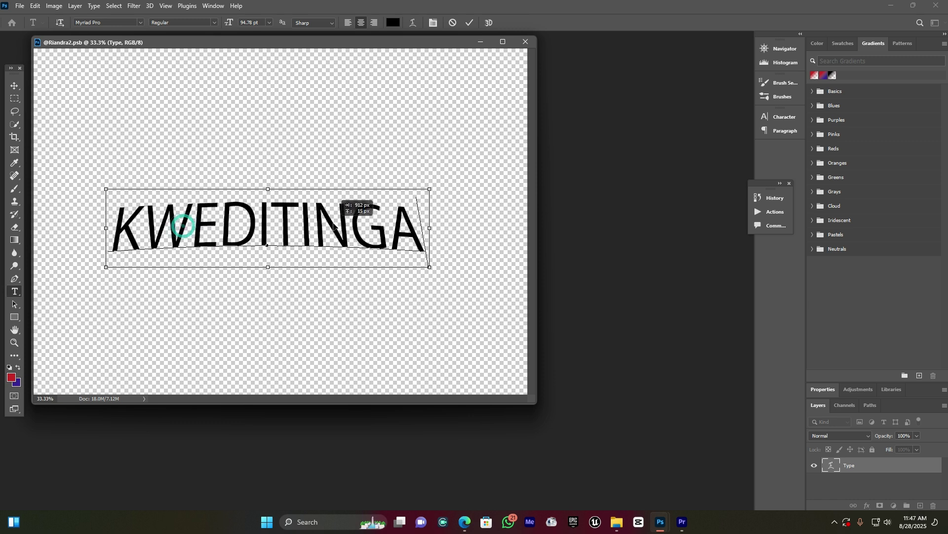
{"action": "key", "text": "ctrl"}
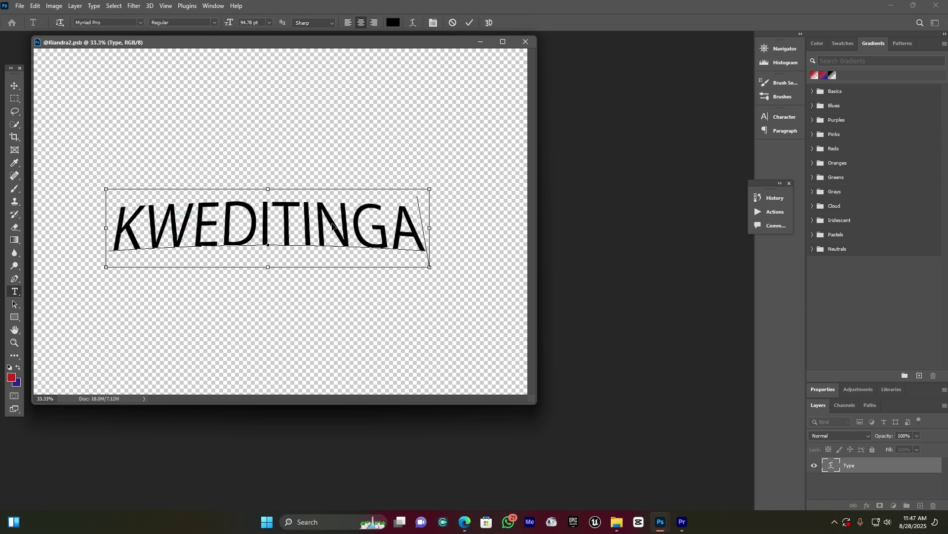
{"action": "key", "text": "ctrl+a"}
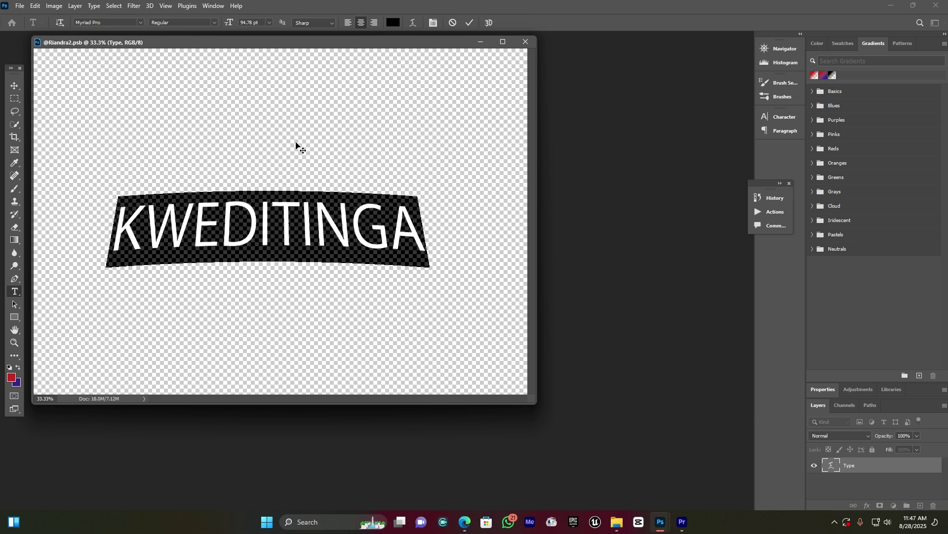
- Set KWEDITINGA in Haettenschweiler, enlarge it to 109.66 pt and shift it slightly up-left
{"action": "left_click", "coordinate": [140, 23]}
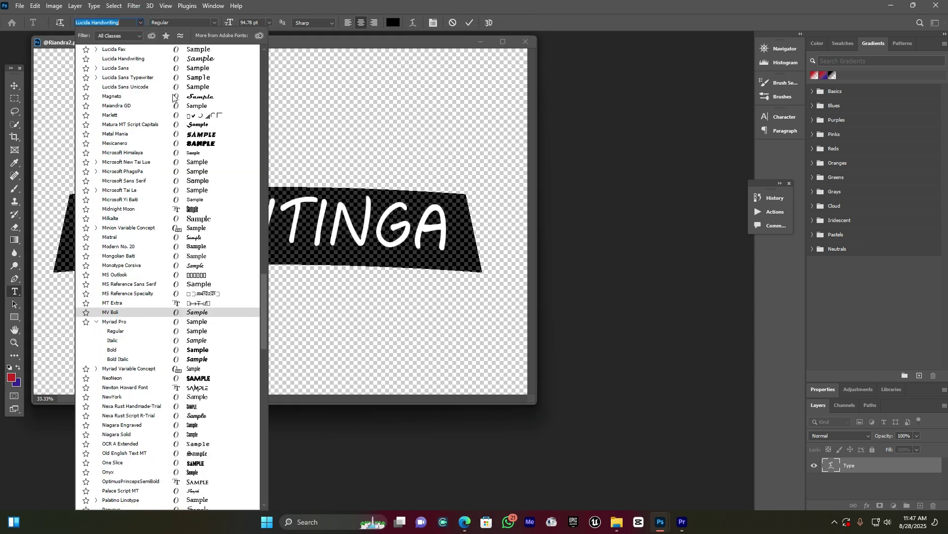
{"action": "scroll", "coordinate": [188, 124], "scroll_direction": "up", "scroll_amount": 8}
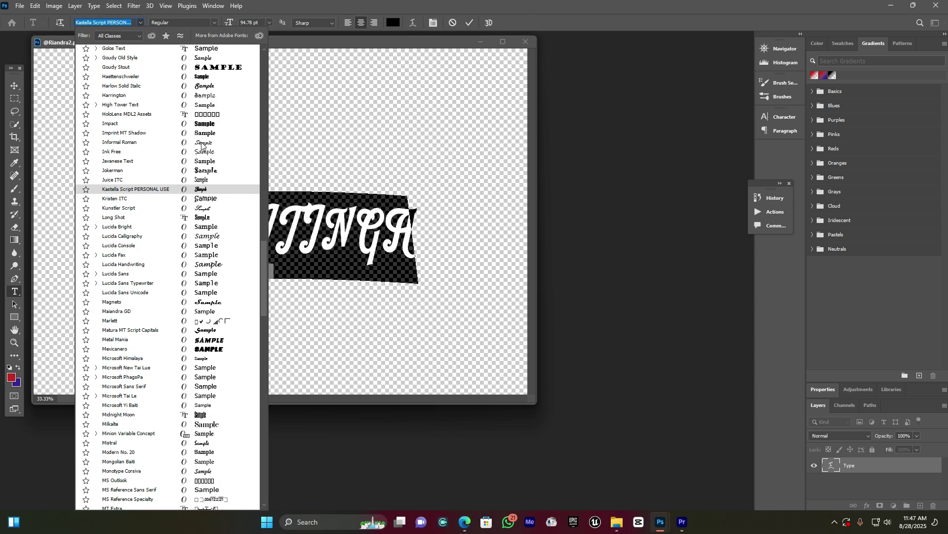
{"action": "scroll", "coordinate": [226, 122], "scroll_direction": "up", "scroll_amount": 2}
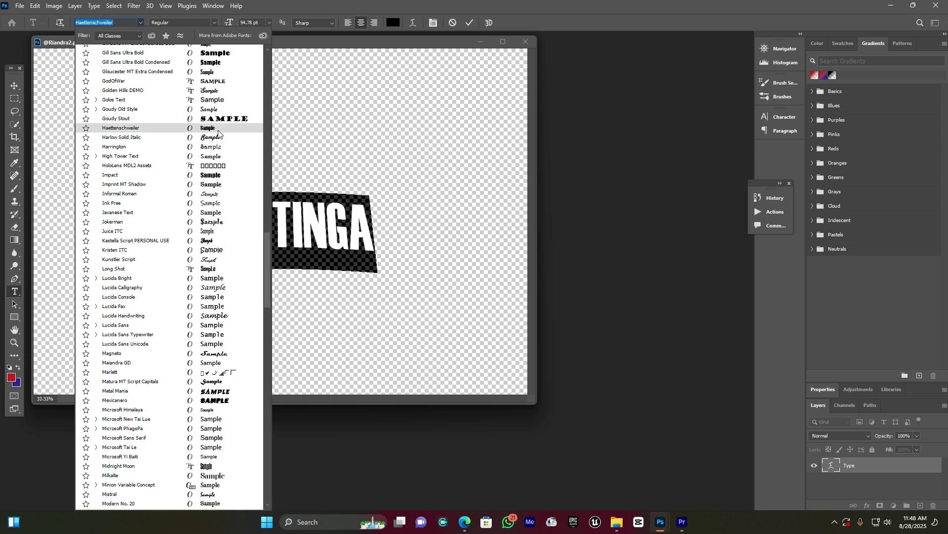
{"action": "left_click", "coordinate": [218, 128]}
{"action": "left_click_drag", "start_coordinate": [378, 271], "coordinate": [421, 285]}
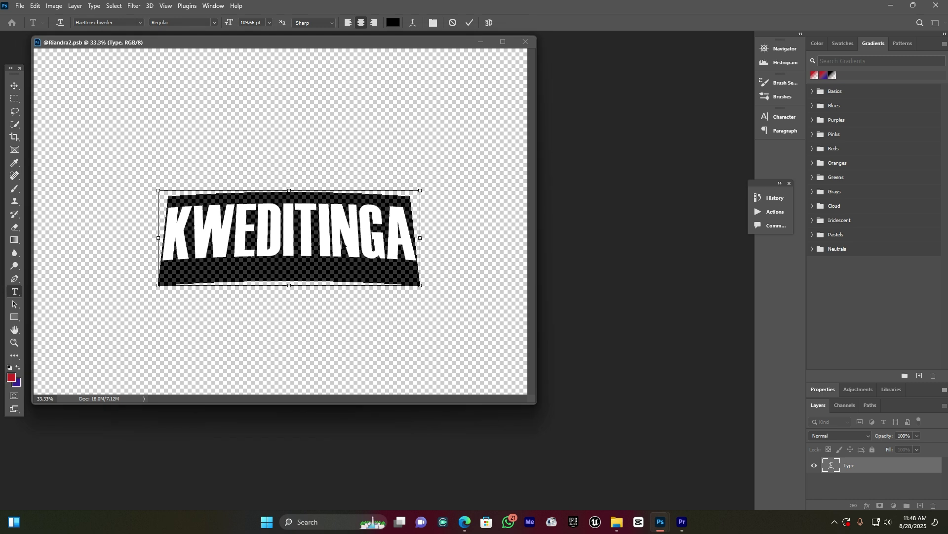
{"action": "left_click_drag", "start_coordinate": [342, 243], "coordinate": [317, 222]}
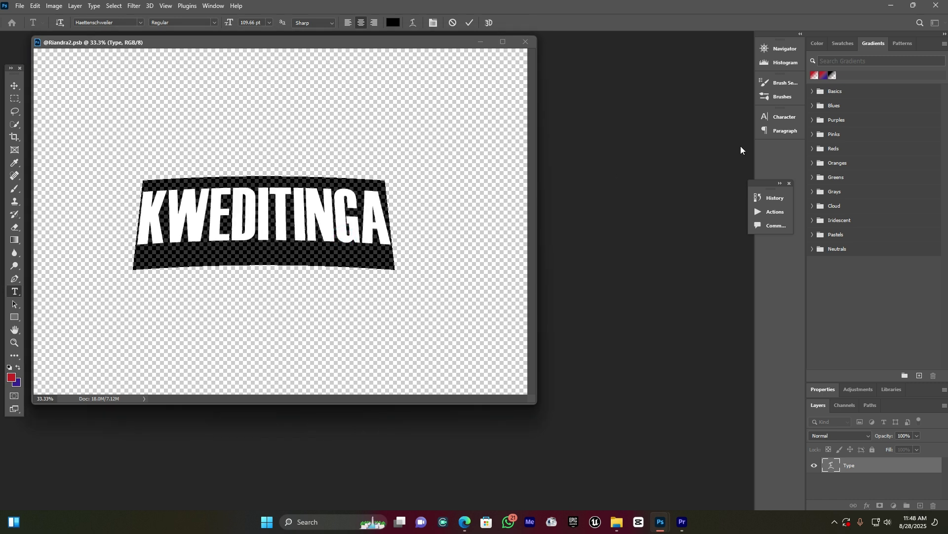
- Give KWEDITINGA tracking of 200, nudge it slightly, and commit the text edit
{"action": "left_click", "coordinate": [789, 118]}
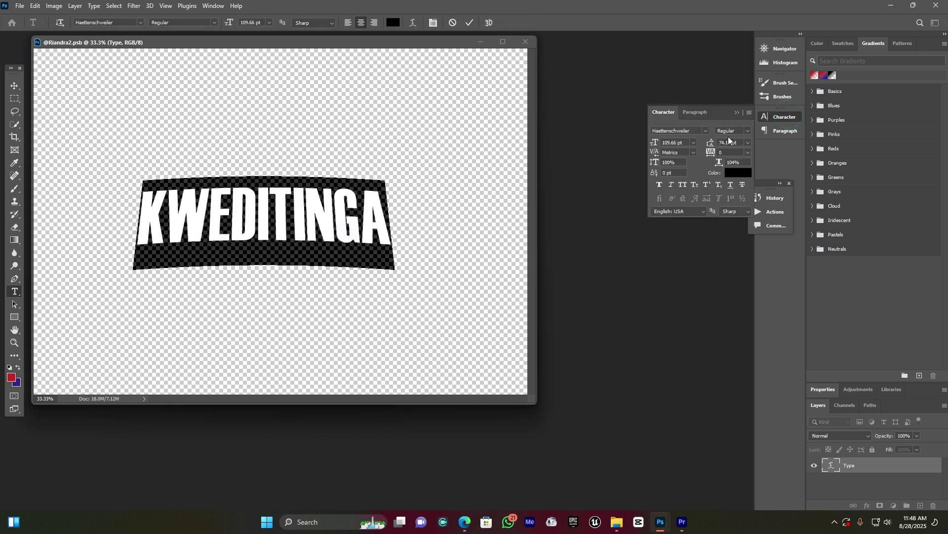
{"action": "left_click_drag", "start_coordinate": [713, 154], "coordinate": [719, 159]}
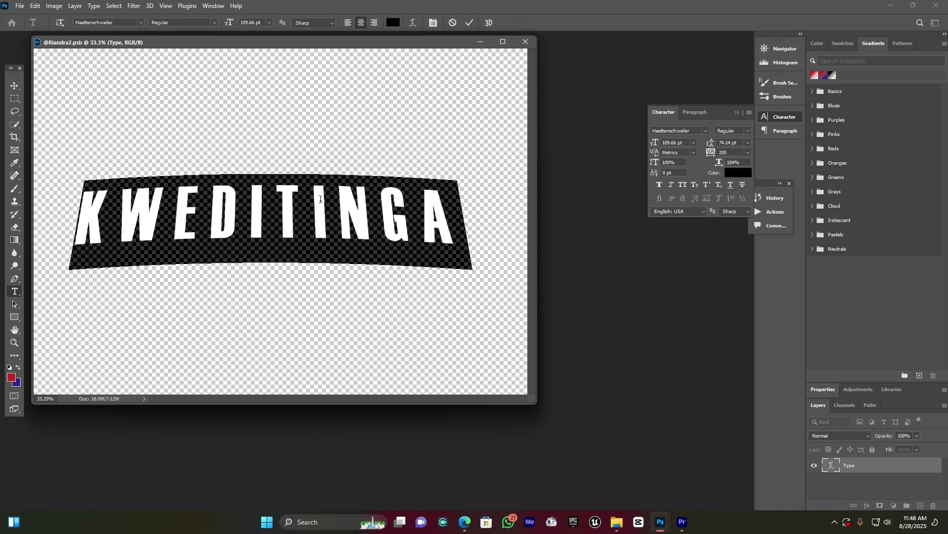
{"action": "left_click_drag", "start_coordinate": [326, 220], "coordinate": [336, 217]}
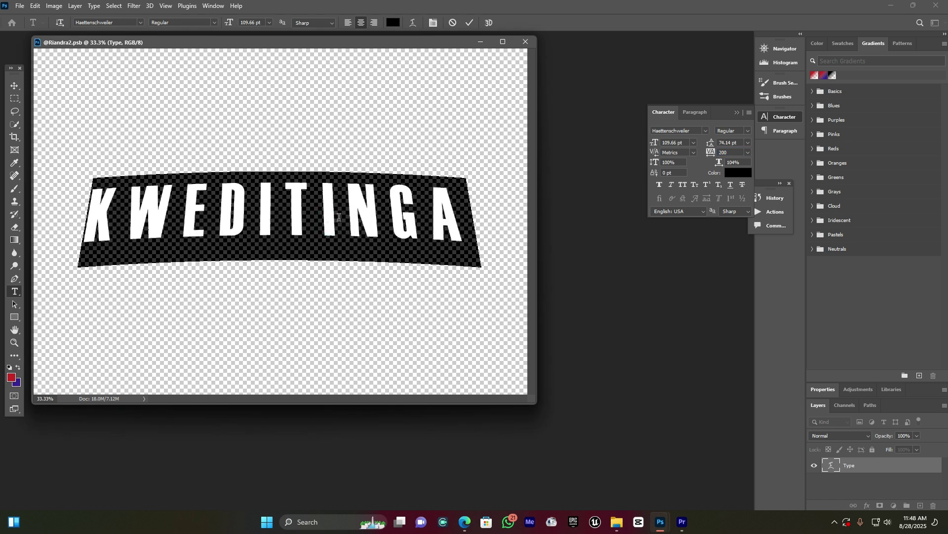
{"action": "left_click", "coordinate": [470, 23]}
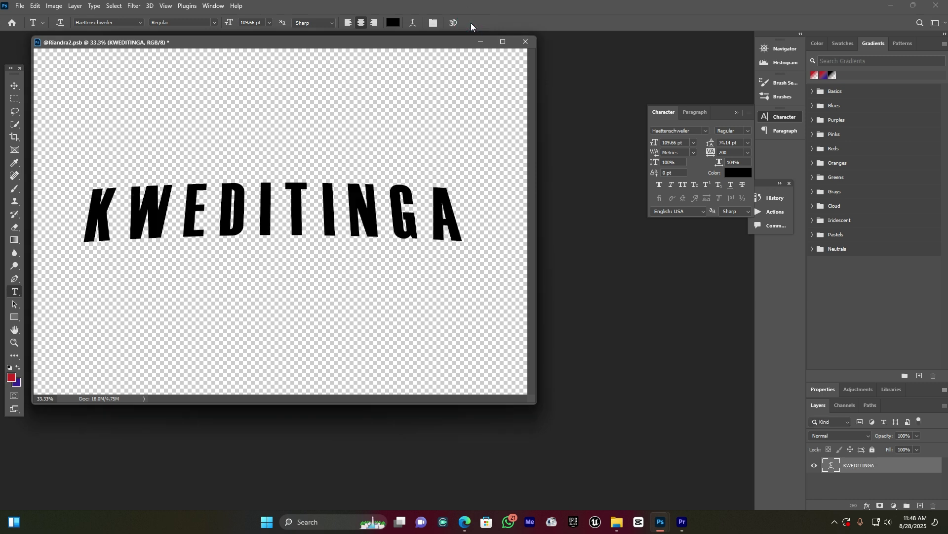
- Close the .psb smart object and save its changes so the mockup's 3D lettering reads KWEDITINGA
{"action": "left_click", "coordinate": [525, 42]}
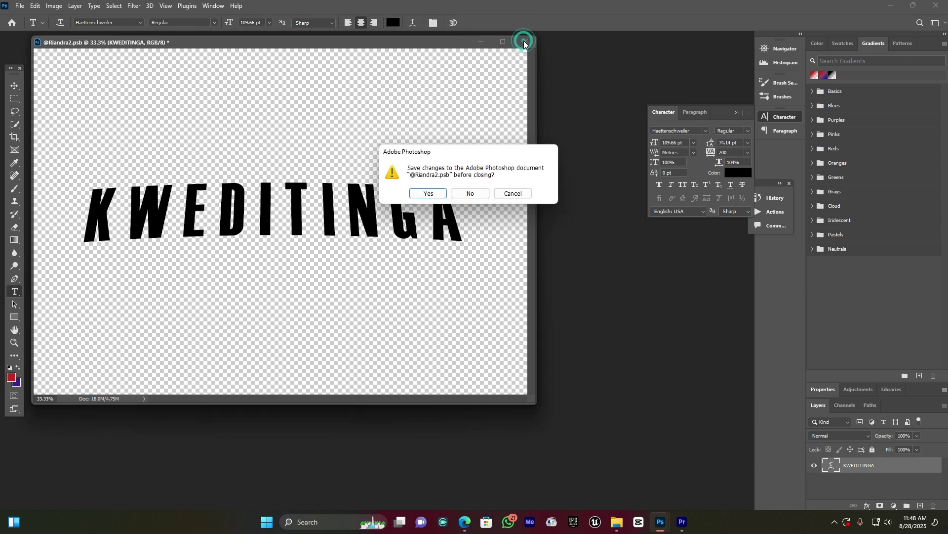
{"action": "left_click", "coordinate": [428, 193]}
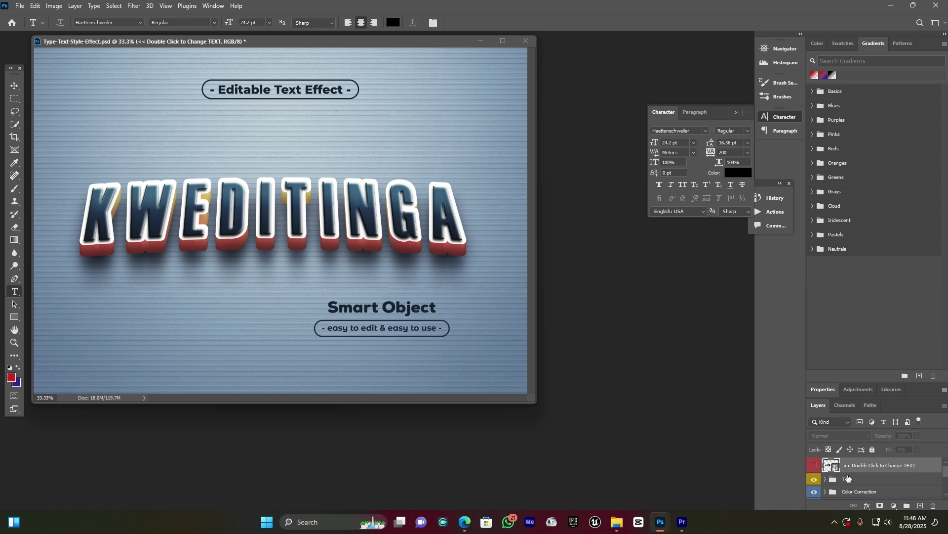
- Hide the striped Background layer in the Layers panel
{"action": "scroll", "coordinate": [848, 477], "scroll_direction": "down", "scroll_amount": 2}
{"action": "scroll", "coordinate": [854, 474], "scroll_direction": "down", "scroll_amount": 2}
{"action": "scroll", "coordinate": [864, 469], "scroll_direction": "down", "scroll_amount": 2}
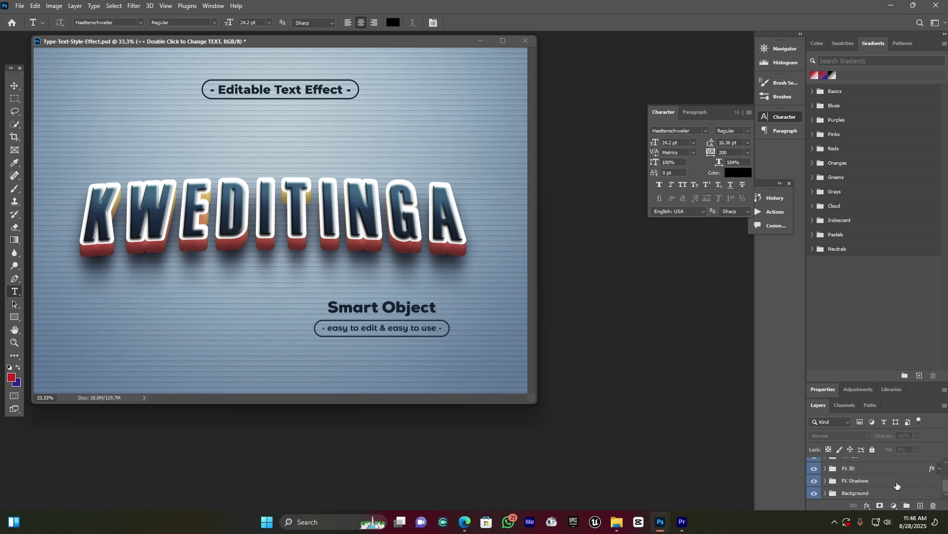
{"action": "left_click", "coordinate": [814, 493]}
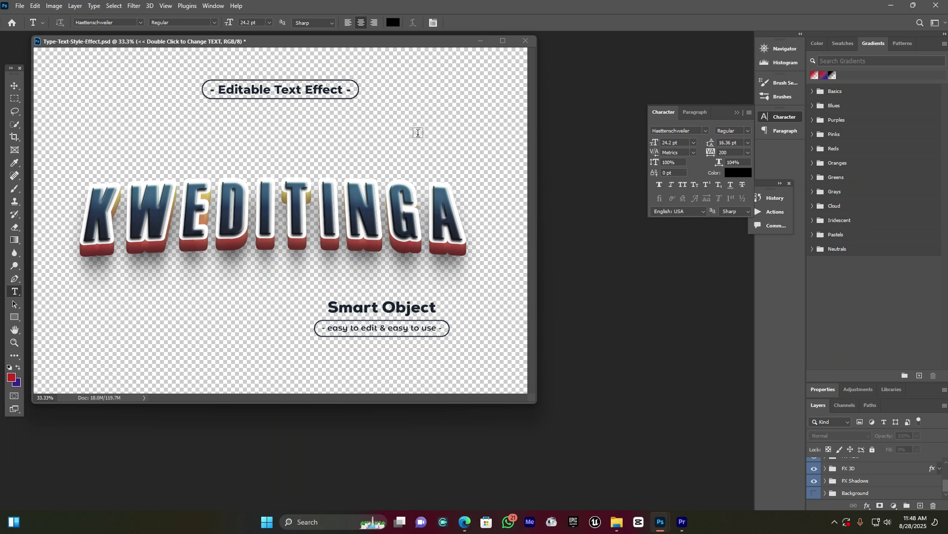
- Toggle the FX Text layer off and back on, and hide the Title captions group
{"action": "scroll", "coordinate": [885, 475], "scroll_direction": "up", "scroll_amount": 1}
{"action": "scroll", "coordinate": [885, 475], "scroll_direction": "up", "scroll_amount": 2}
{"action": "scroll", "coordinate": [884, 475], "scroll_direction": "down", "scroll_amount": 2}
{"action": "scroll", "coordinate": [884, 475], "scroll_direction": "up", "scroll_amount": 2}
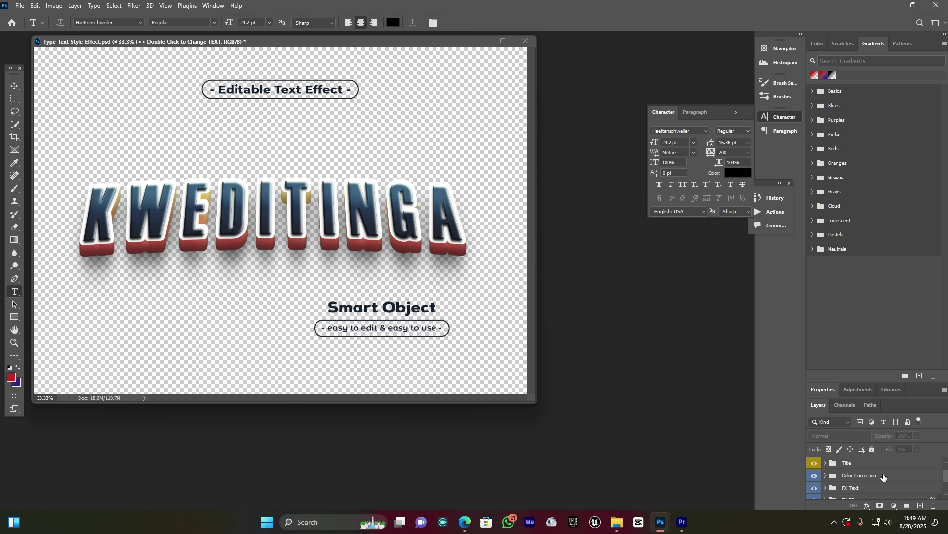
{"action": "left_click", "coordinate": [814, 488]}
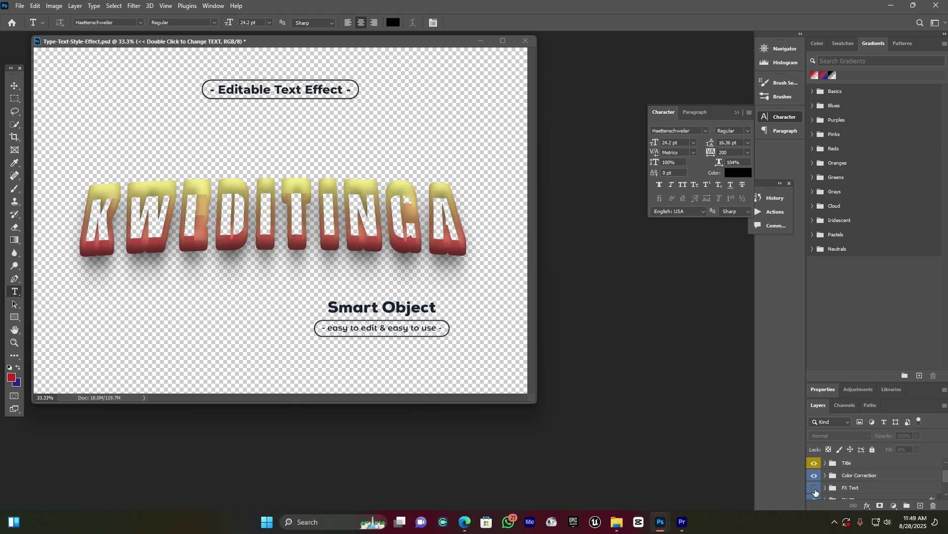
{"action": "left_click", "coordinate": [815, 488]}
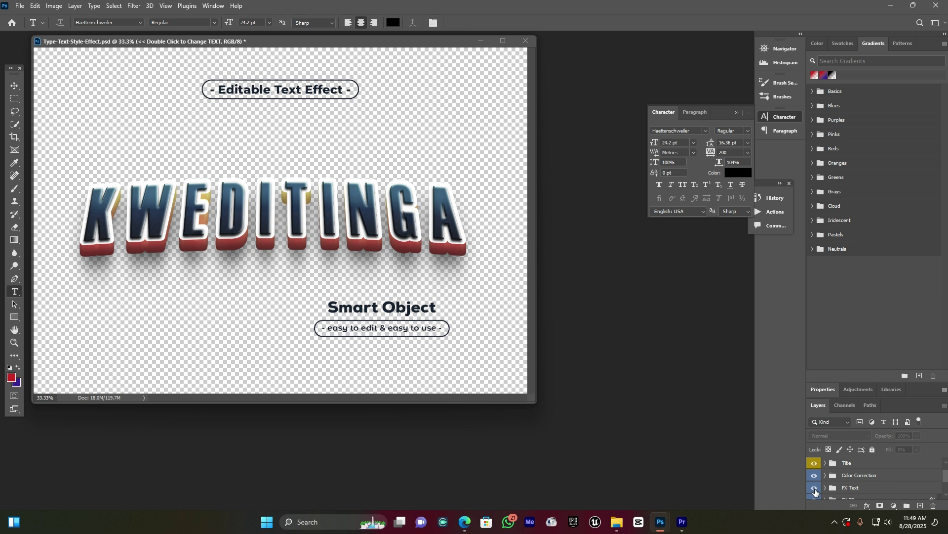
{"action": "left_click", "coordinate": [816, 463]}
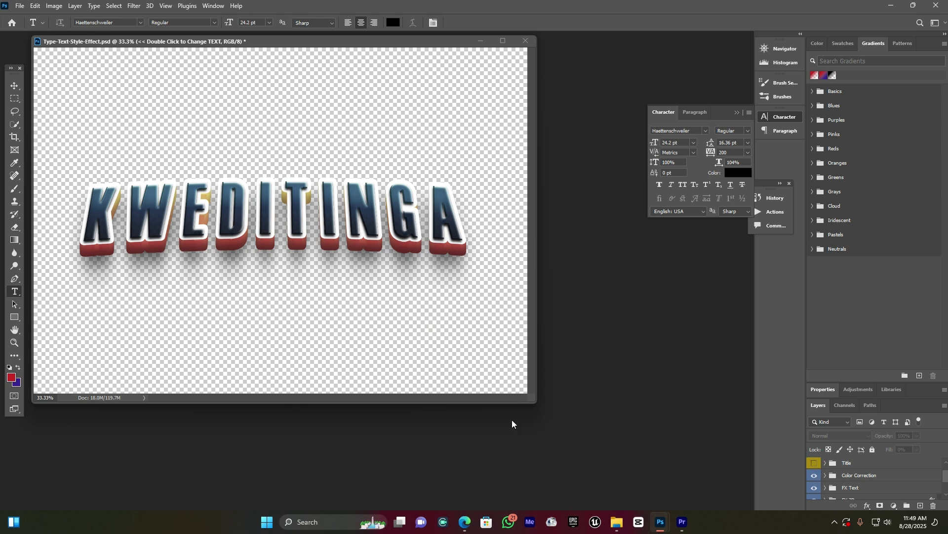
{"action": "left_click_drag", "start_coordinate": [389, 41], "coordinate": [453, 40]}
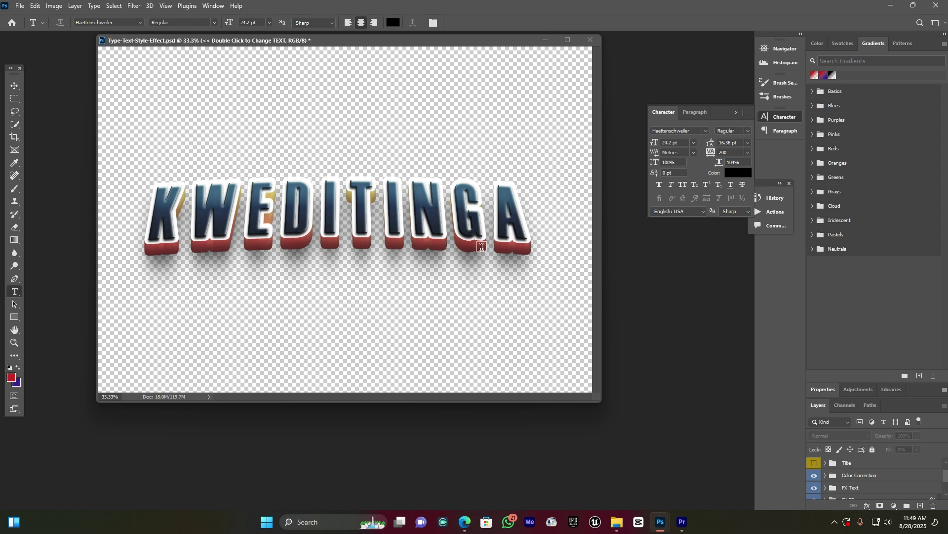
- Save a copy as PNG named IJAMBO in the Music folder, accepting the PNG Format Options
{"action": "left_click", "coordinate": [19, 5]}
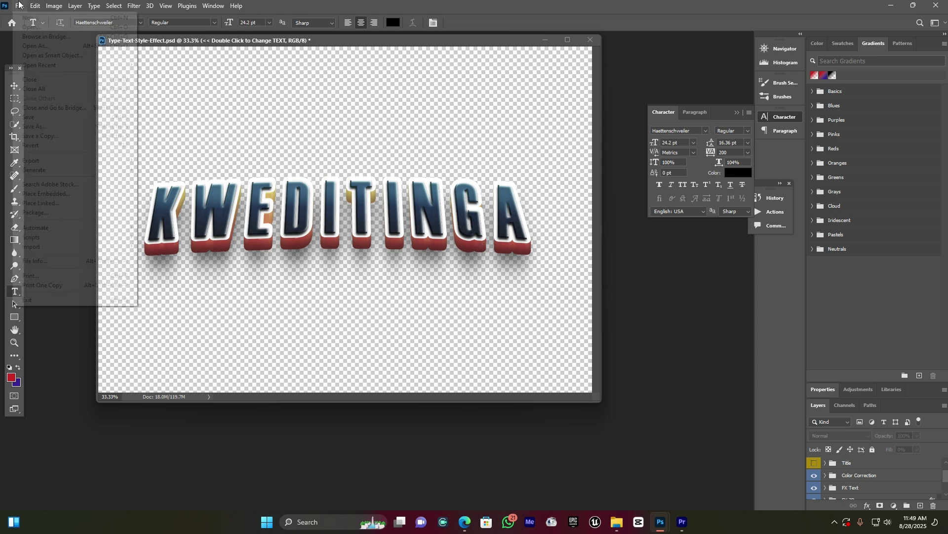
{"action": "left_click", "coordinate": [70, 136]}
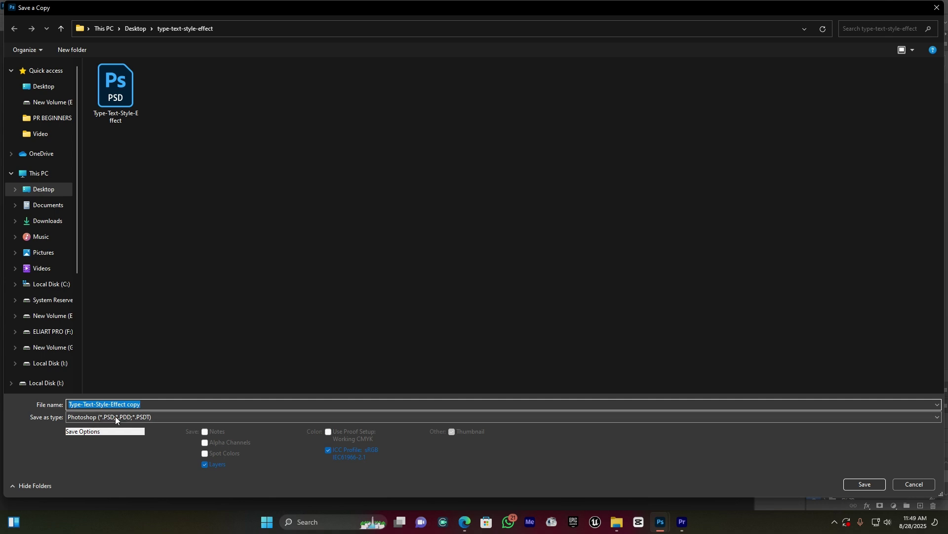
{"action": "left_click", "coordinate": [115, 416]}
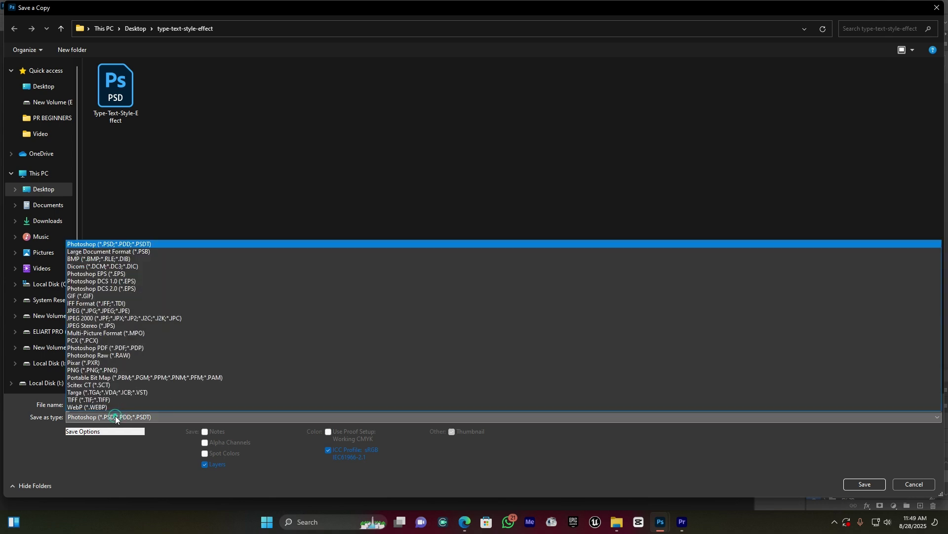
{"action": "left_click", "coordinate": [118, 374]}
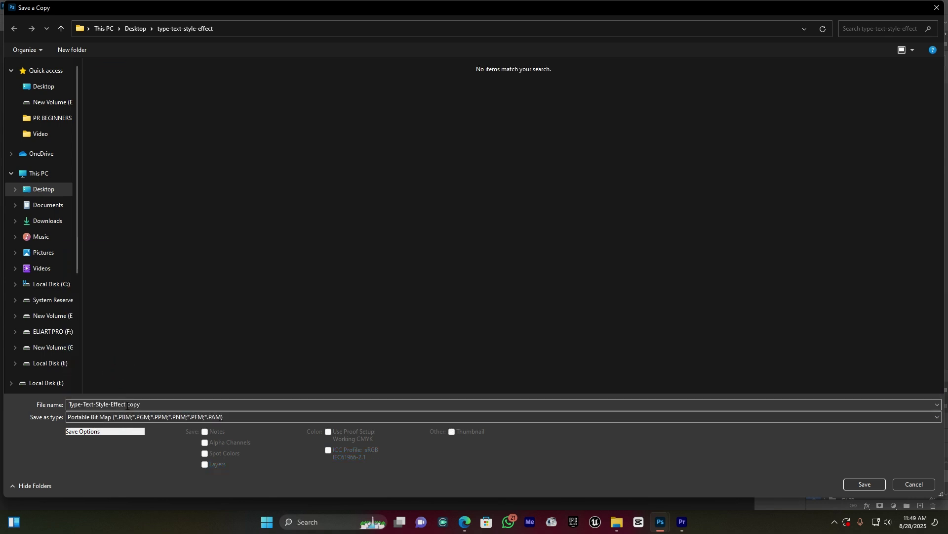
{"action": "left_click", "coordinate": [119, 417]}
{"action": "left_click", "coordinate": [120, 375]}
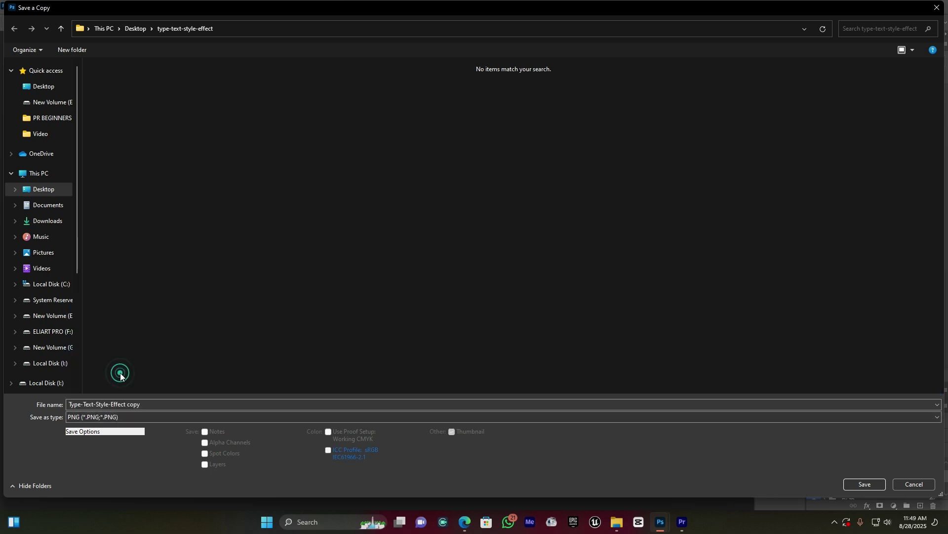
{"action": "left_click", "coordinate": [153, 401]}
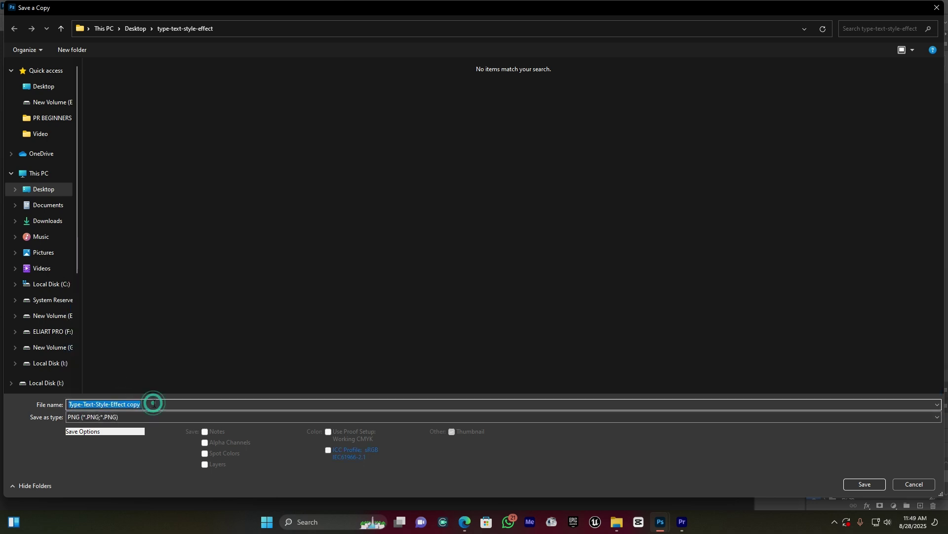
{"action": "type", "text": "IJAMBO"}
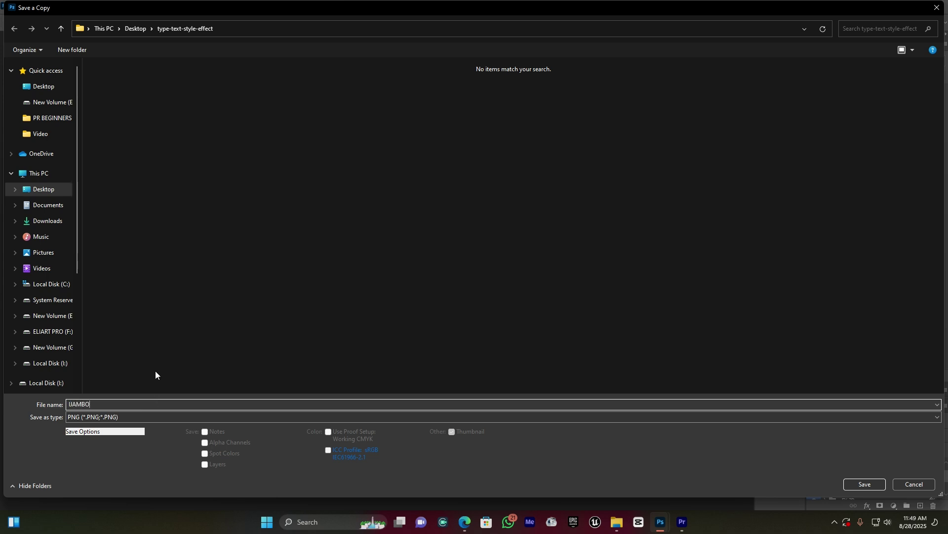
{"action": "left_click", "coordinate": [40, 236]}
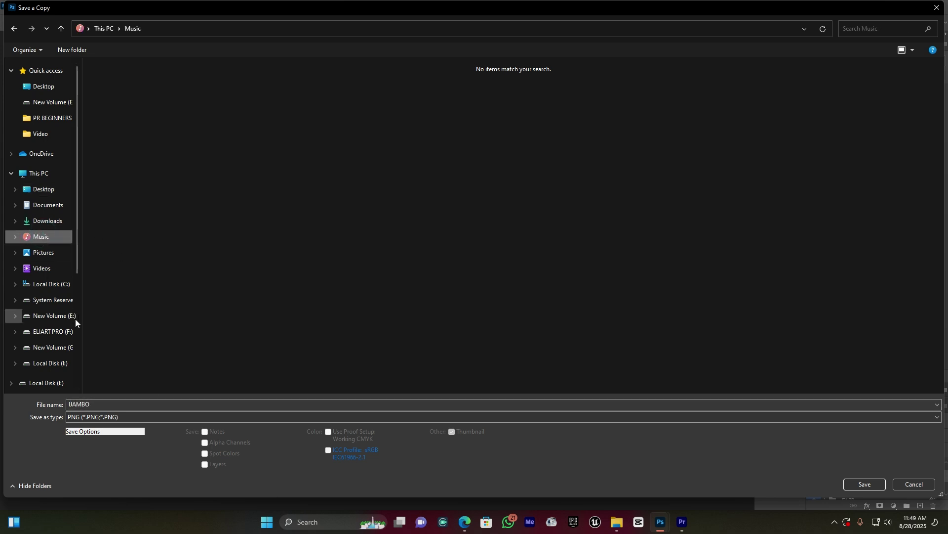
{"action": "left_click", "coordinate": [863, 484]}
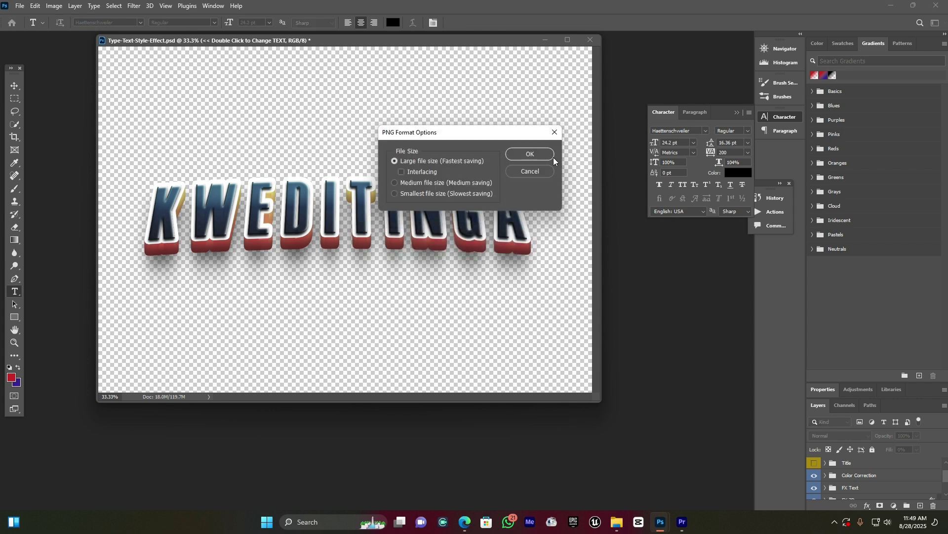
{"action": "left_click", "coordinate": [545, 153]}
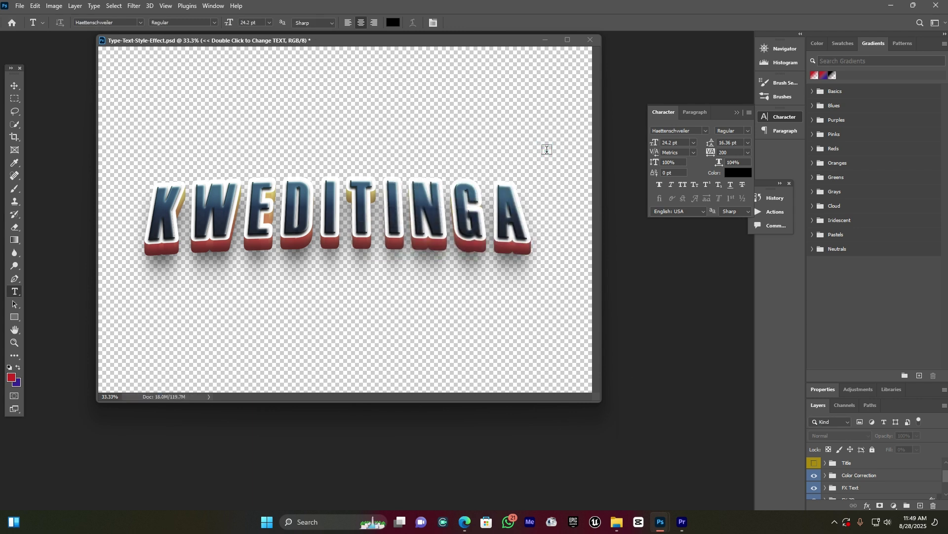
- Import IJAMBO.png from the Music folder into Premiere Pro and place it on V2 above the video
{"action": "left_click", "coordinate": [683, 523]}
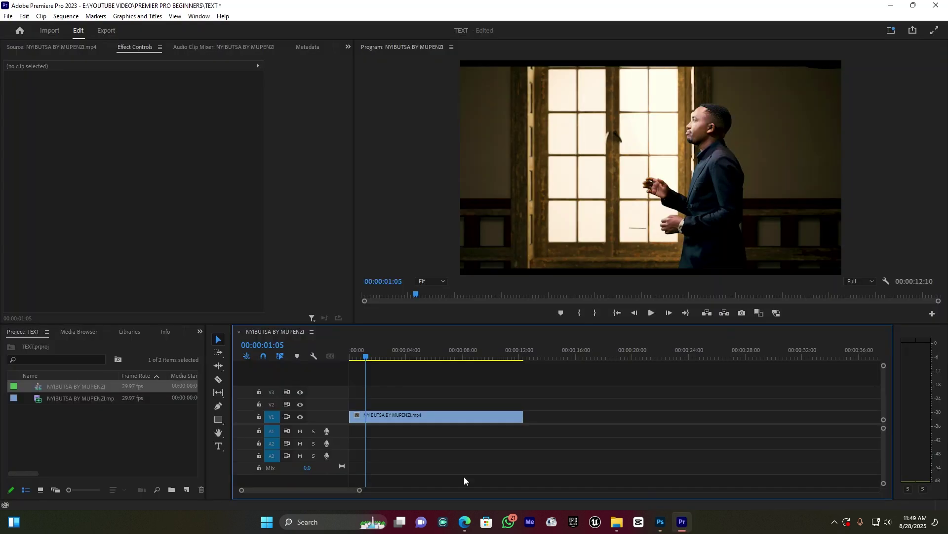
{"action": "double_click", "coordinate": [137, 436]}
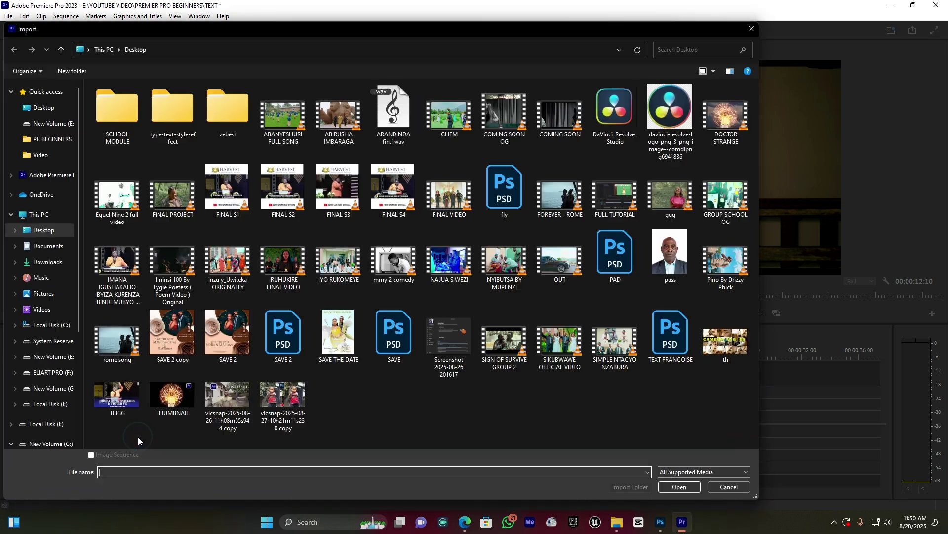
{"action": "left_click", "coordinate": [41, 279]}
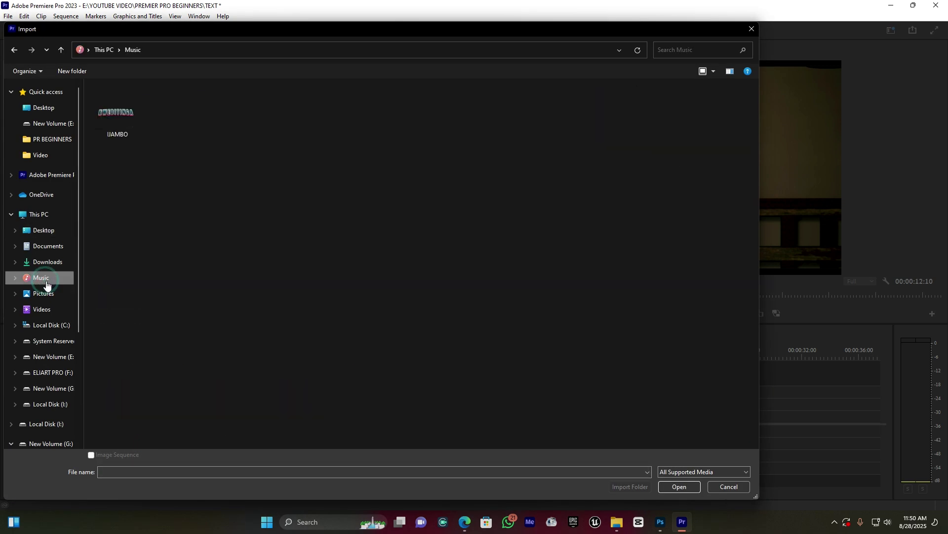
{"action": "double_click", "coordinate": [110, 114]}
{"action": "left_click_drag", "start_coordinate": [58, 383], "coordinate": [367, 404]}
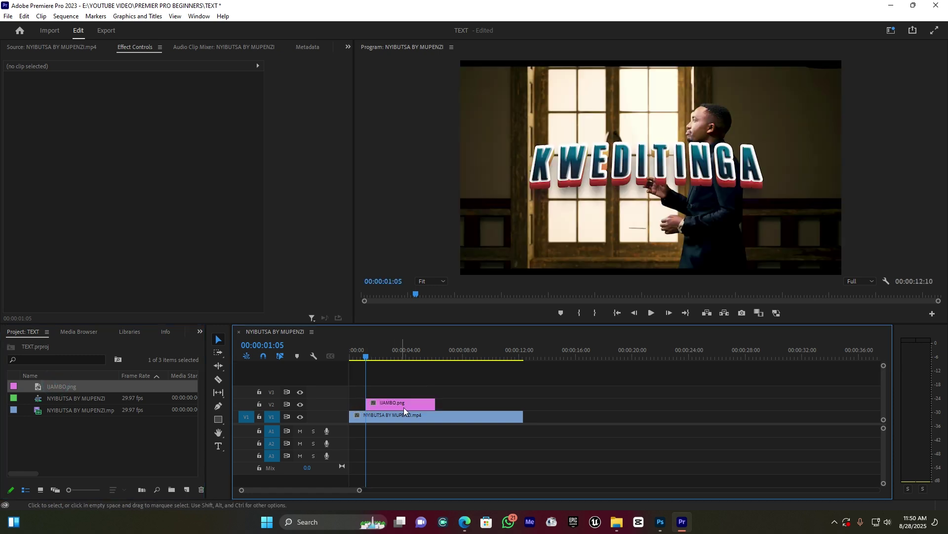
{"action": "left_click", "coordinate": [407, 406]}
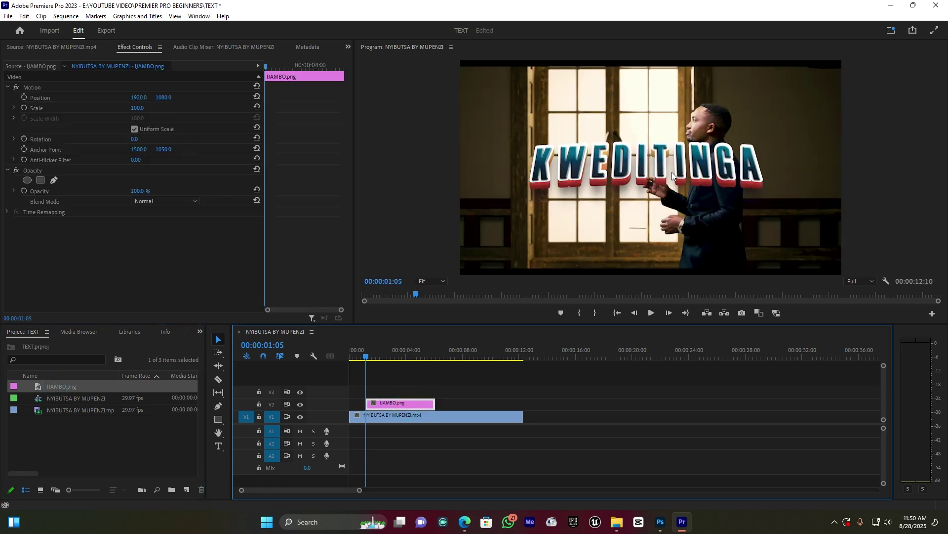
- Move the IJAMBO.png clip on V2 to just after the sequence start
{"action": "mouse_move", "coordinate": [360, 489]}
{"action": "left_mouse_down"}
{"action": "mouse_move", "coordinate": [315, 496]}
{"action": "mouse_move", "coordinate": [336, 492]}
{"action": "left_mouse_up"}
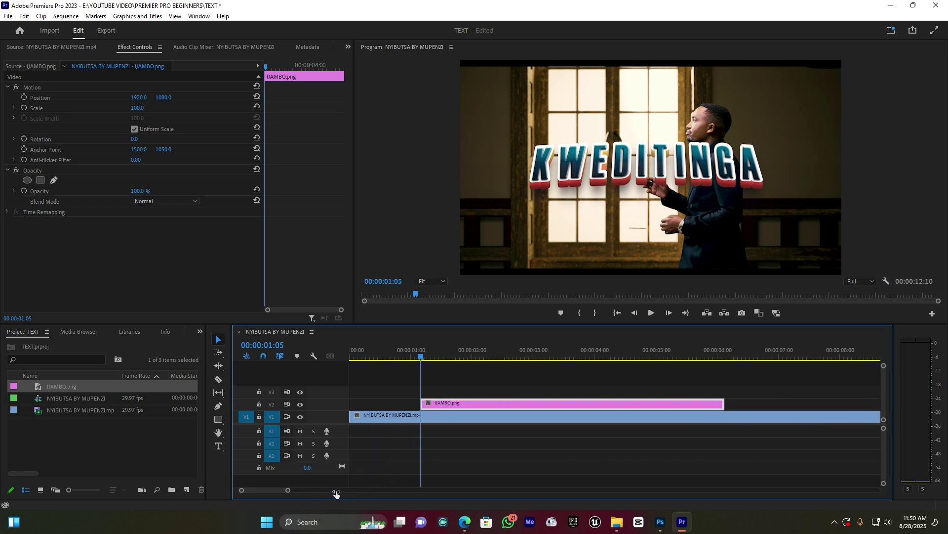
{"action": "mouse_move", "coordinate": [448, 404]}
{"action": "left_mouse_down"}
{"action": "mouse_move", "coordinate": [378, 408]}
{"action": "mouse_move", "coordinate": [419, 402]}
{"action": "left_mouse_up"}
{"action": "left_click", "coordinate": [368, 352]}
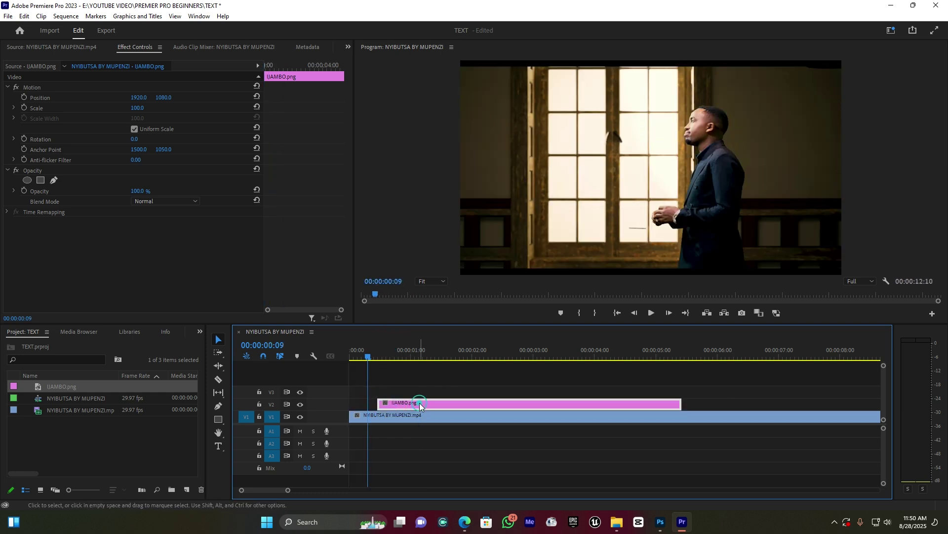
{"action": "left_click", "coordinate": [380, 358]}
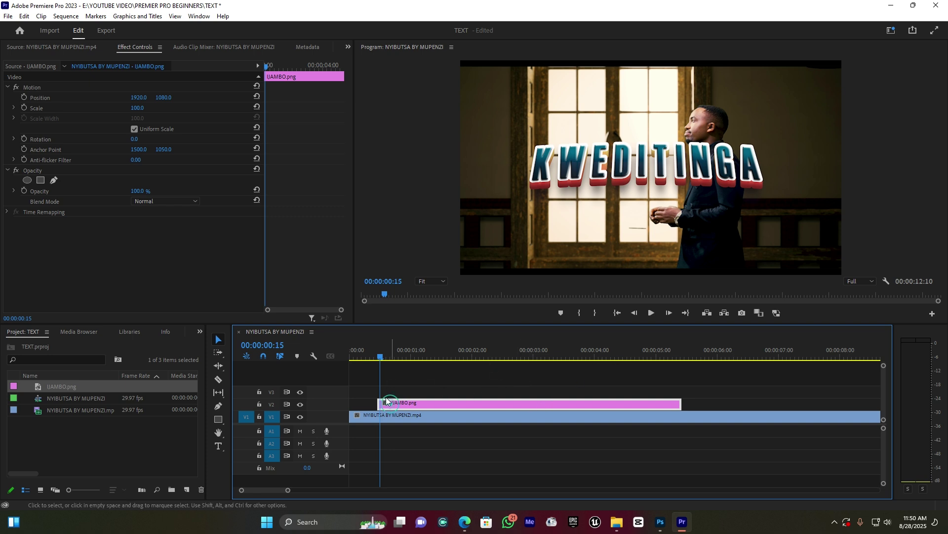
- Keyframe the title's Scale from 82 to 133, trim its end slightly, and preview it
{"action": "left_click_drag", "start_coordinate": [133, 110], "coordinate": [120, 117]}
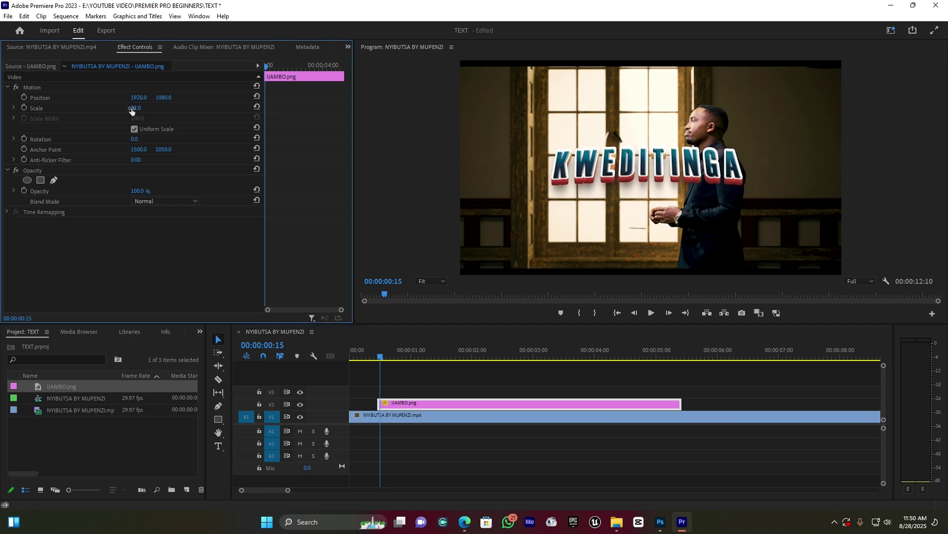
{"action": "left_click", "coordinate": [25, 107]}
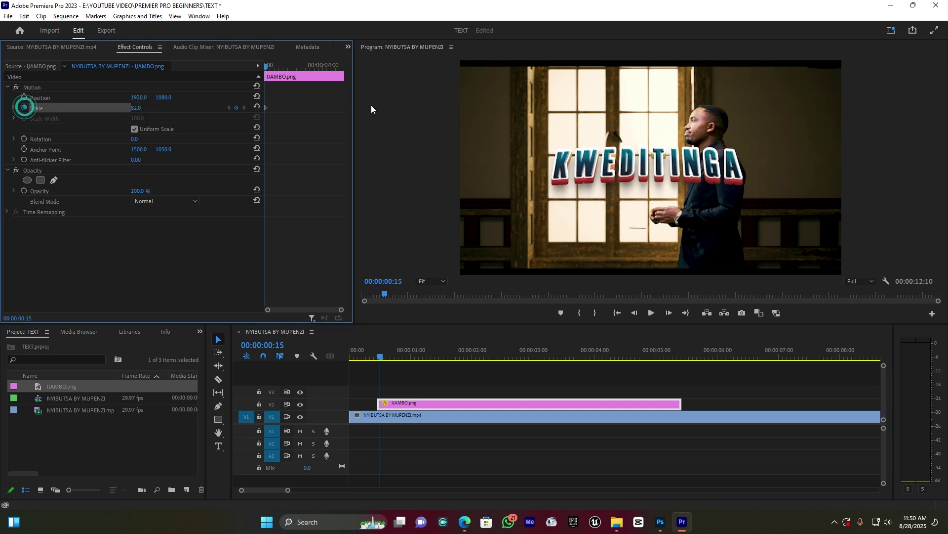
{"action": "left_click", "coordinate": [266, 108]}
{"action": "left_click_drag", "start_coordinate": [429, 349], "coordinate": [648, 355]}
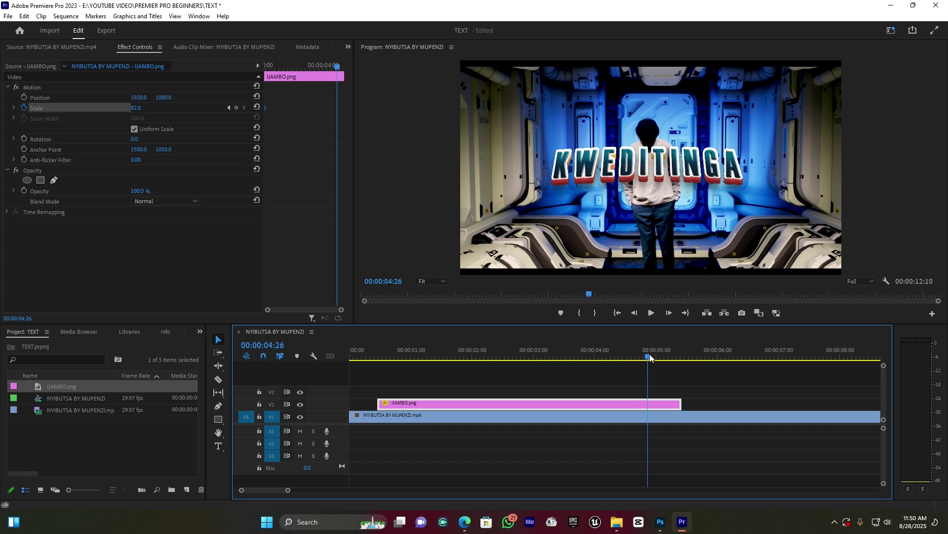
{"action": "left_click_drag", "start_coordinate": [682, 404], "coordinate": [652, 414]}
{"action": "left_click_drag", "start_coordinate": [141, 110], "coordinate": [166, 110]}
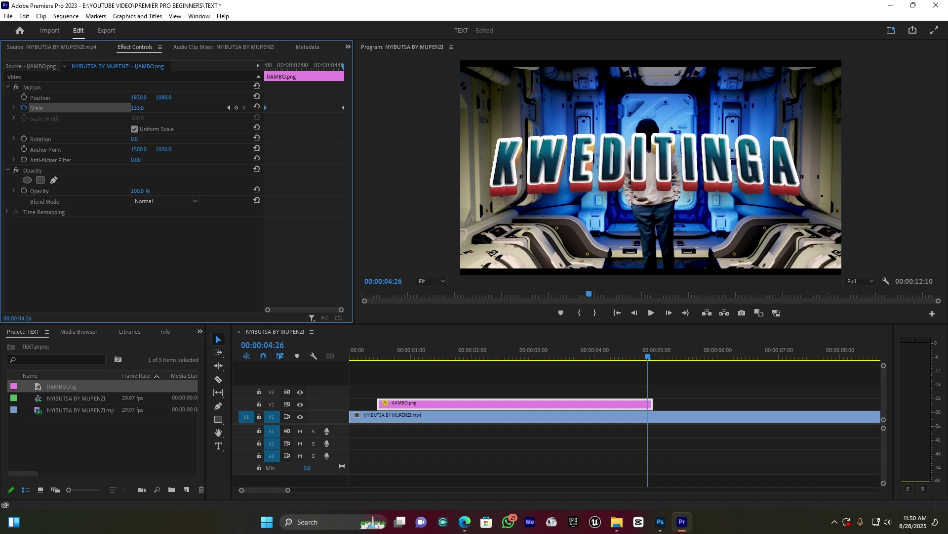
{"action": "left_click", "coordinate": [377, 358]}
{"action": "key", "text": "space"}
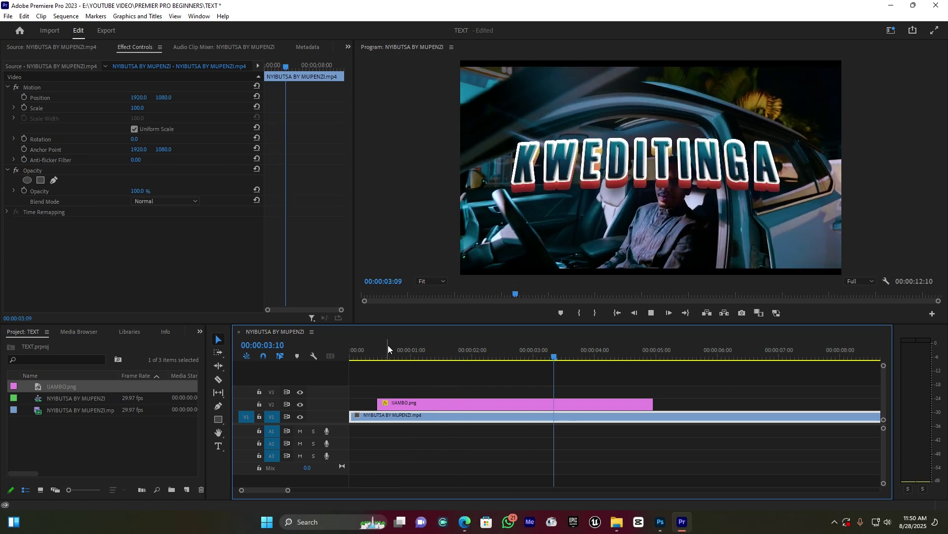
- Apply Film Dissolve transitions to the start and end of the IJAMBO.png clip on V2
{"action": "key", "text": "space"}
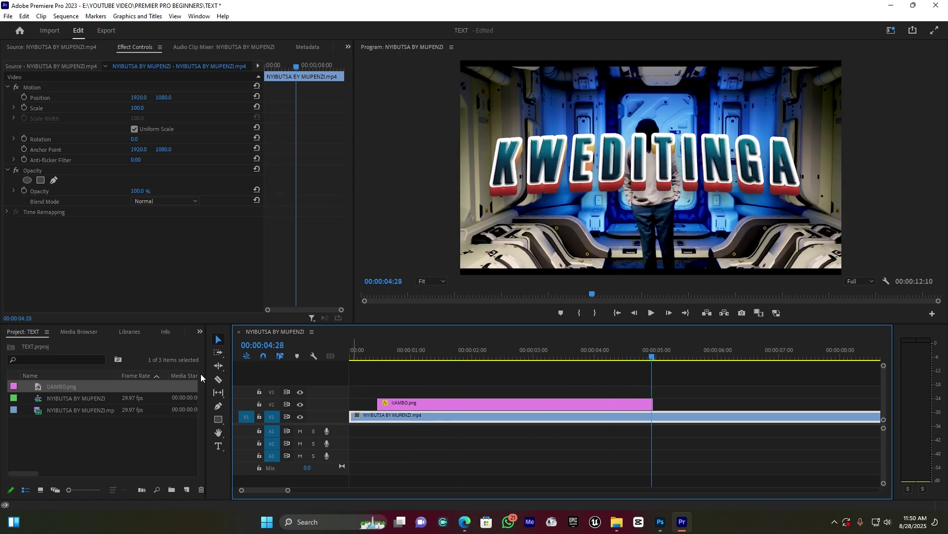
{"action": "left_click", "coordinate": [200, 331]}
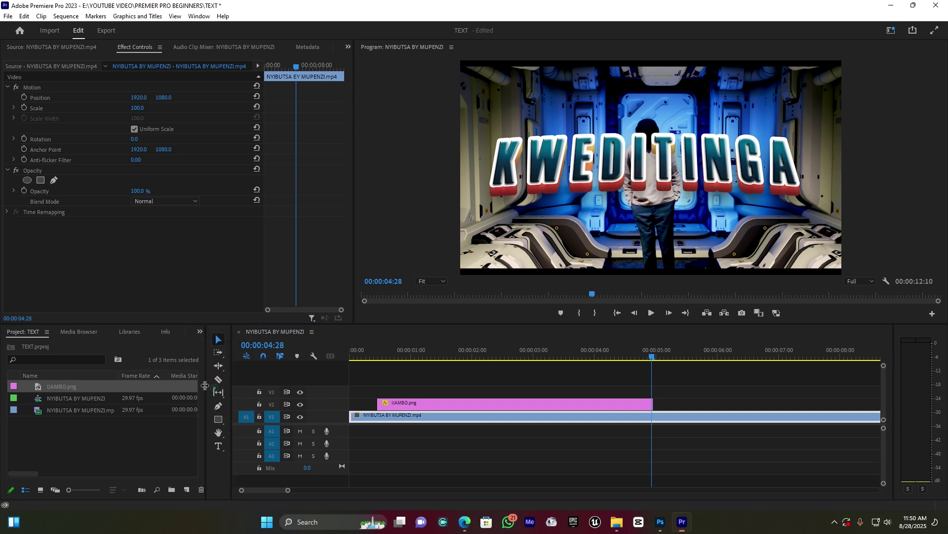
{"action": "left_click", "coordinate": [59, 344]}
{"action": "type", "text": "FILM D"}
{"action": "type", "text": "IS"}
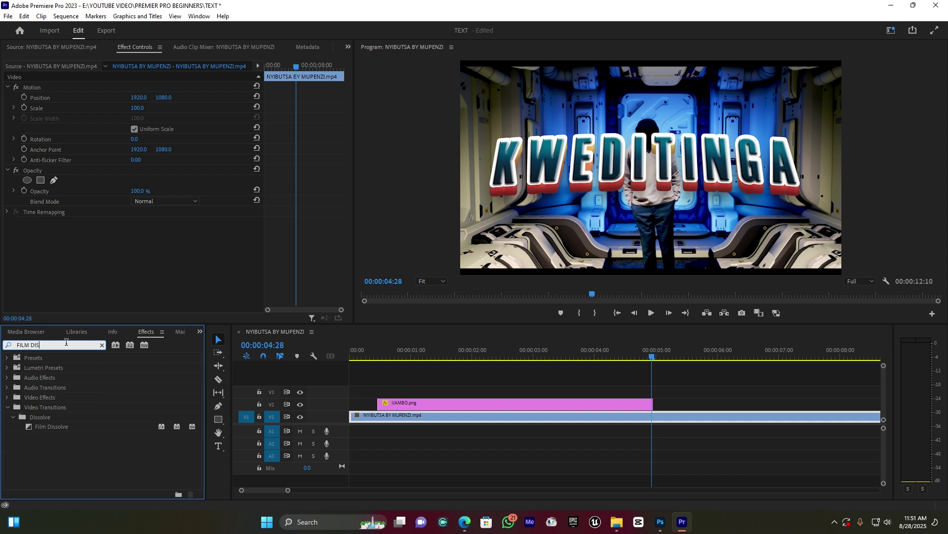
{"action": "left_click_drag", "start_coordinate": [49, 428], "coordinate": [419, 422]}
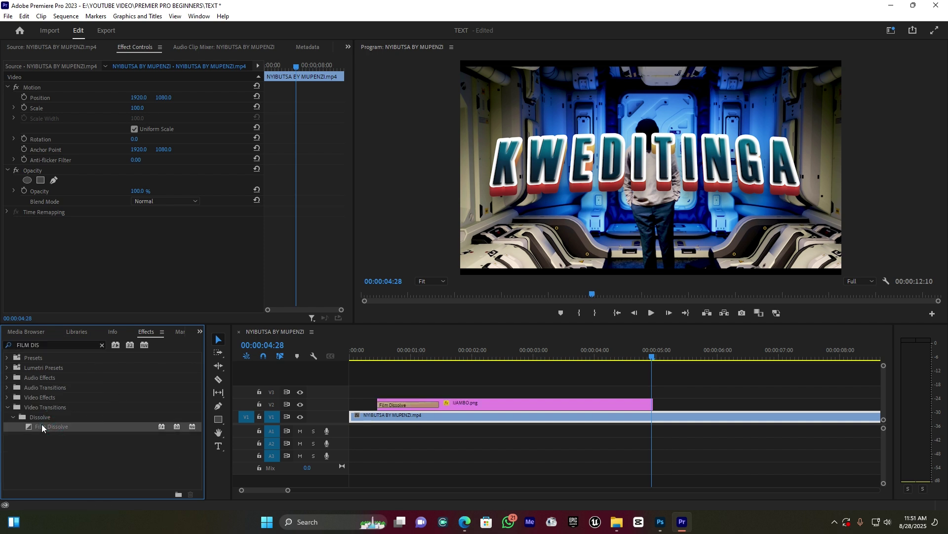
{"action": "left_click_drag", "start_coordinate": [41, 428], "coordinate": [644, 405]}
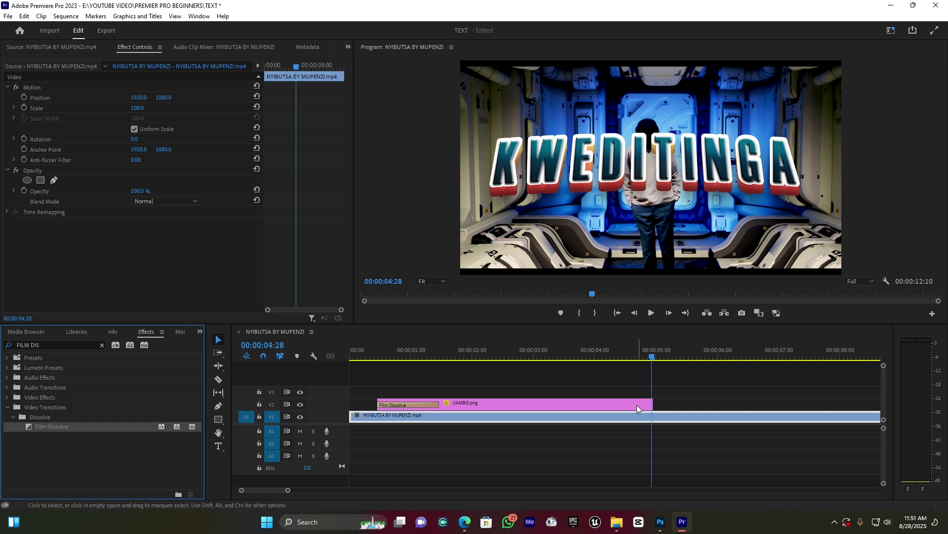
{"action": "left_click_drag", "start_coordinate": [43, 426], "coordinate": [645, 403]}
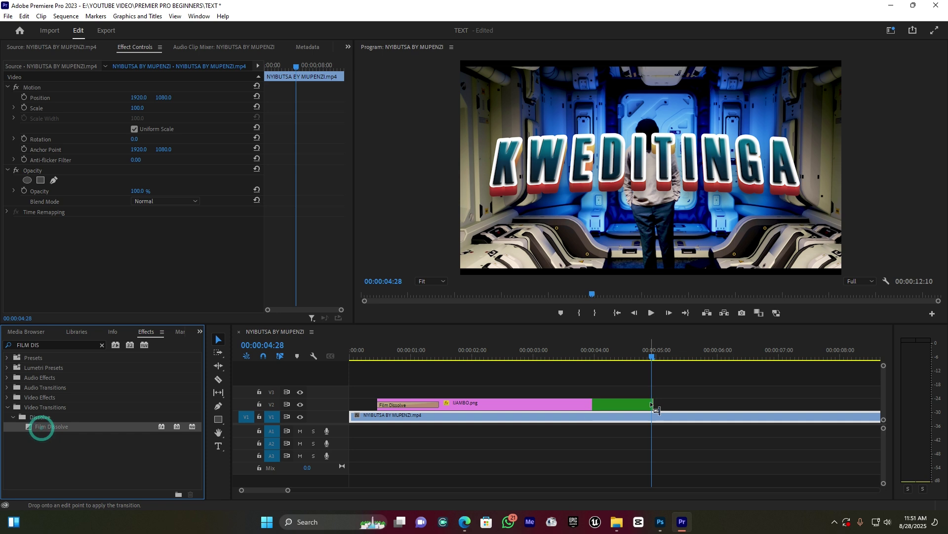
{"action": "left_click_drag", "start_coordinate": [650, 403], "coordinate": [626, 411]}
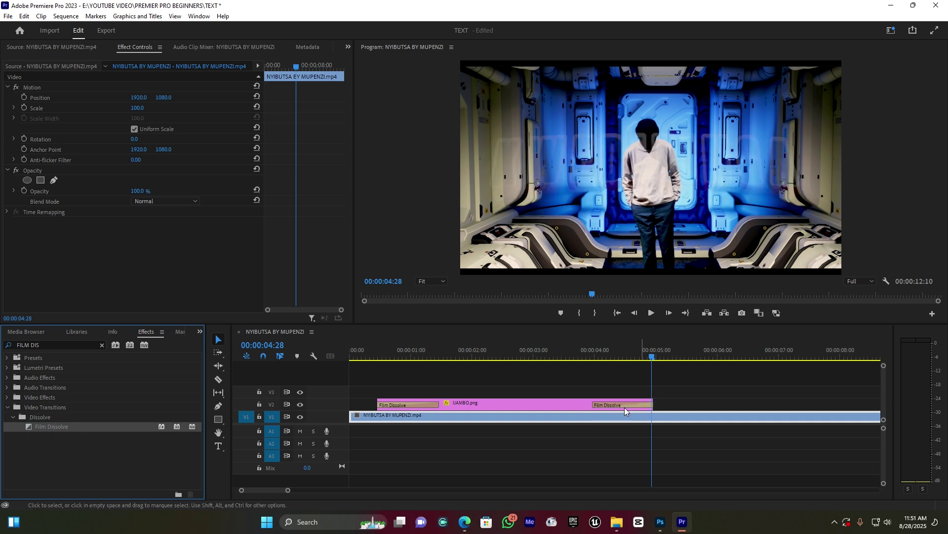
{"action": "left_click", "coordinate": [355, 352]}
{"action": "key", "text": "space"}
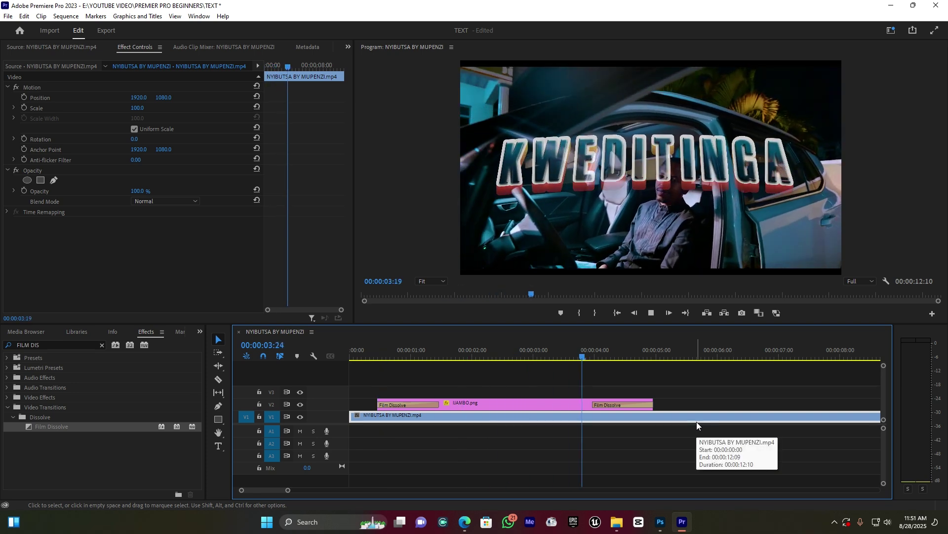
{"action": "key", "text": "space"}
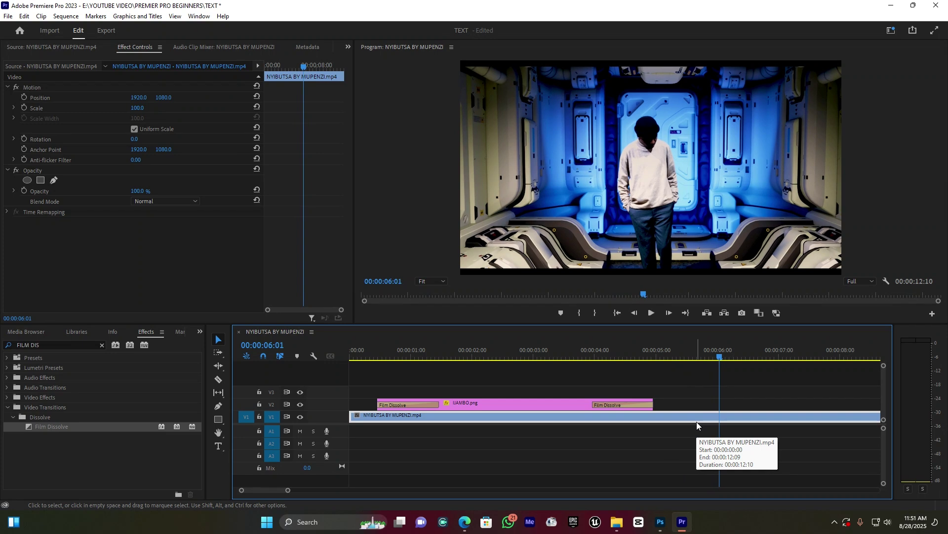